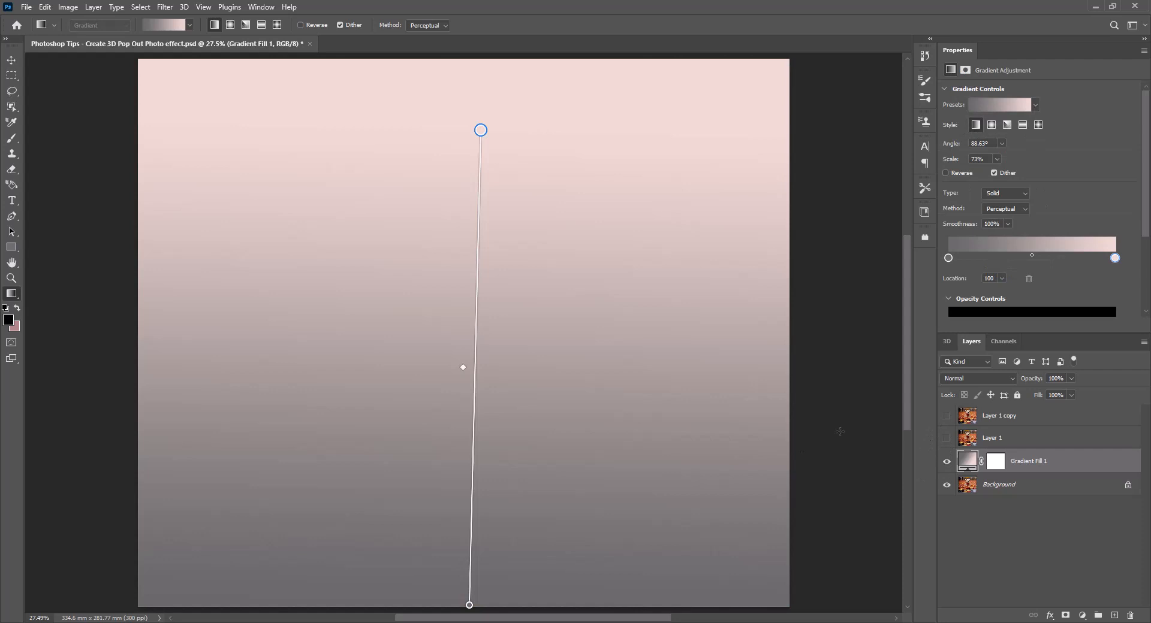
Step: Straighten the gradient fill to a nearly vertical direction and set its dark color stop to #626262
{"action": "left_click_drag", "start_coordinate": [480, 133], "coordinate": [471, 134]}
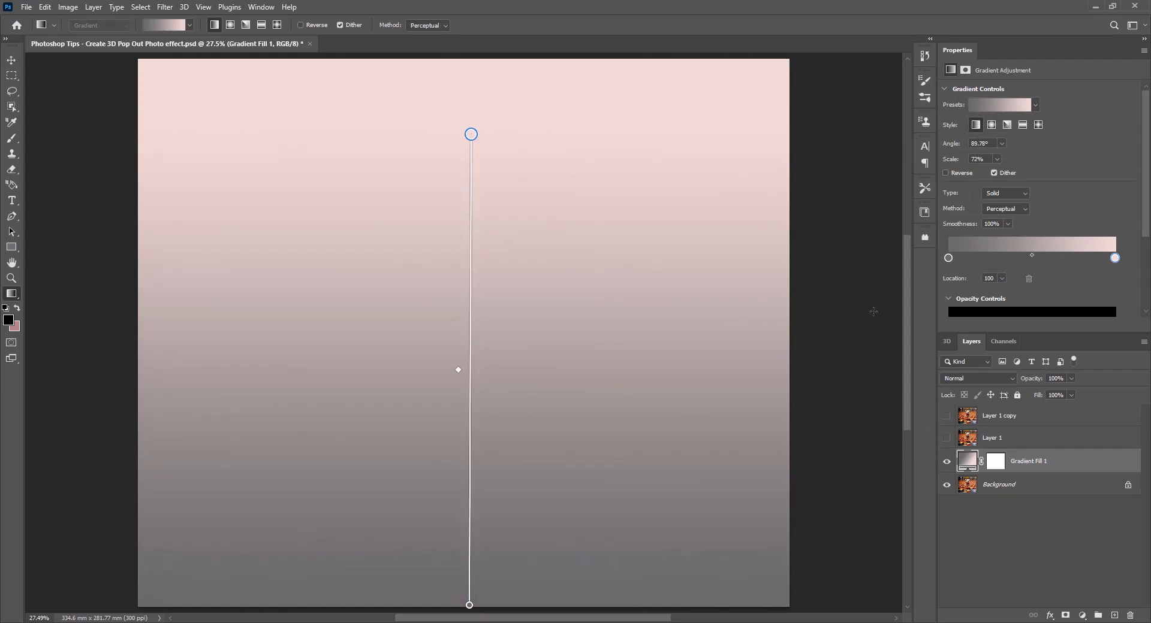
{"action": "double_click", "coordinate": [948, 259]}
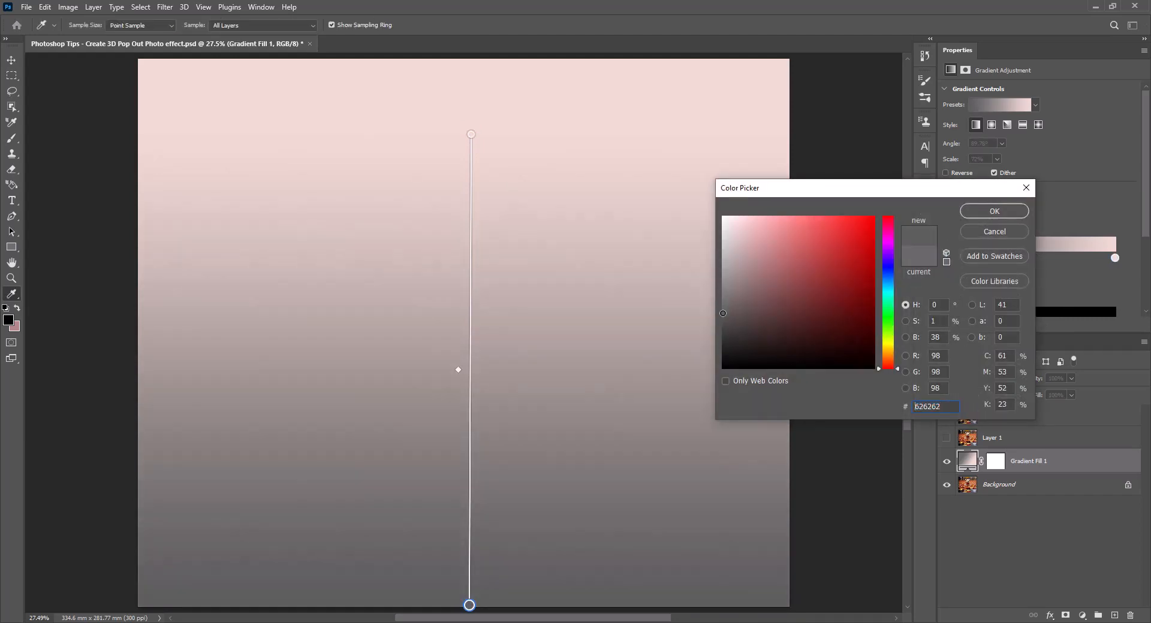
{"action": "left_click", "coordinate": [991, 212]}
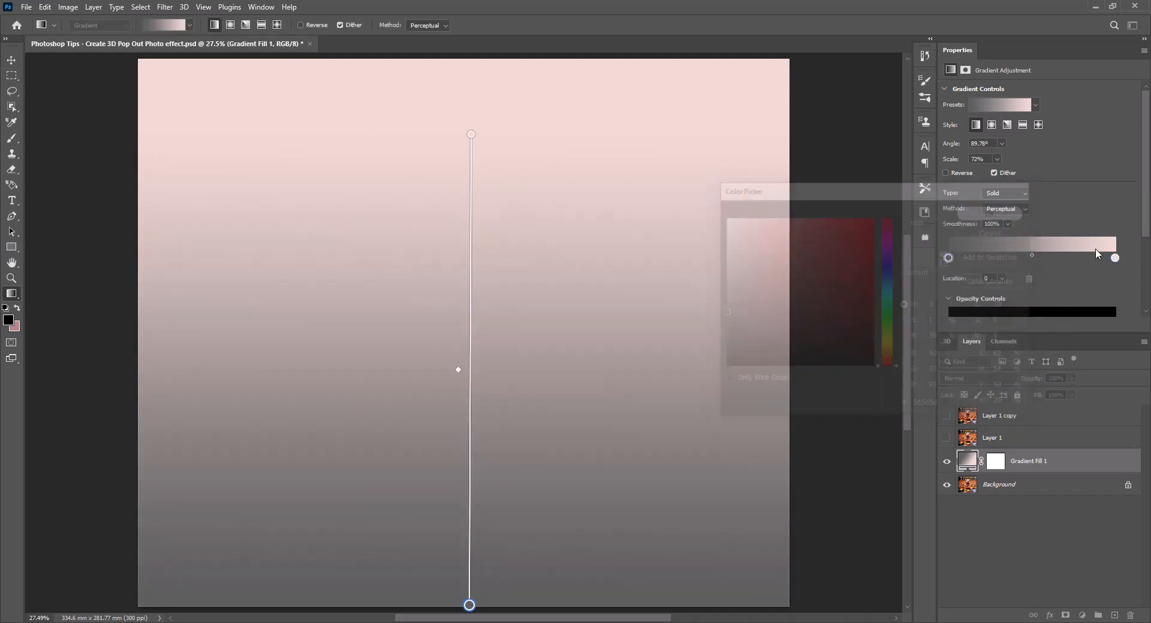
Step: Set the light color stop of the gradient fill to #ead0c9
{"action": "double_click", "coordinate": [1115, 258]}
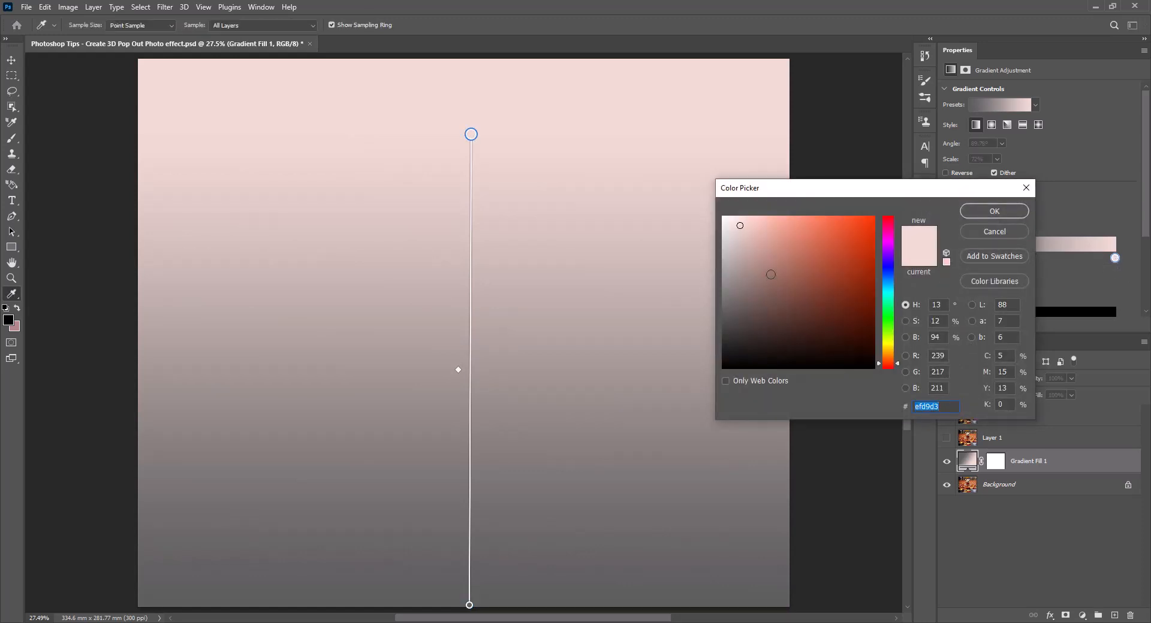
{"action": "left_click", "coordinate": [745, 229]}
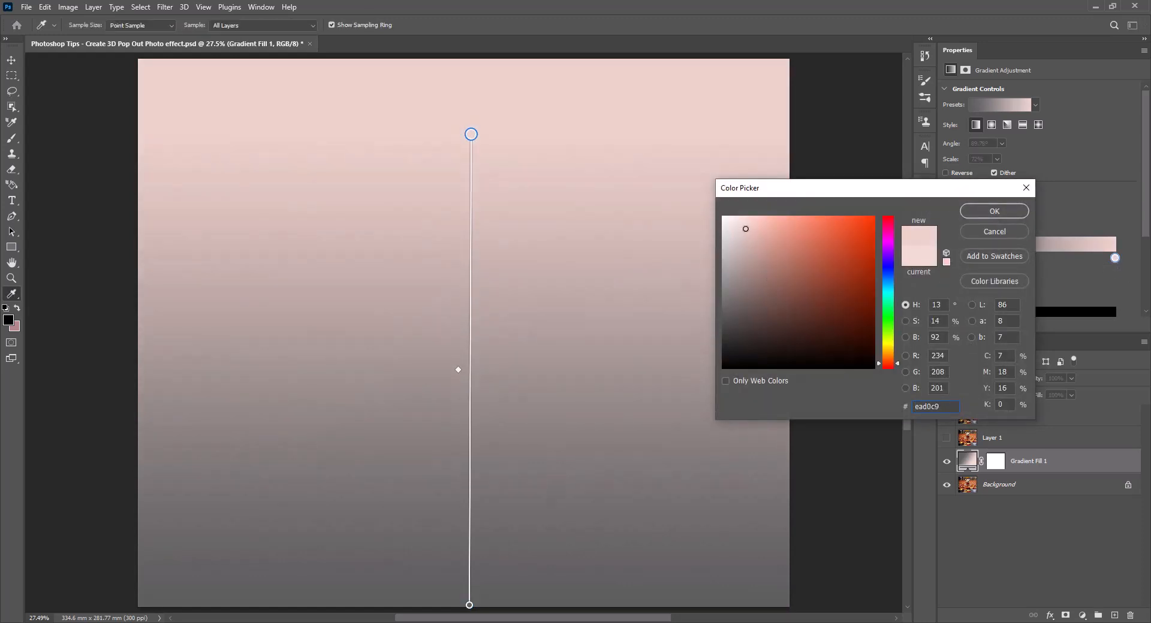
{"action": "left_click", "coordinate": [992, 213]}
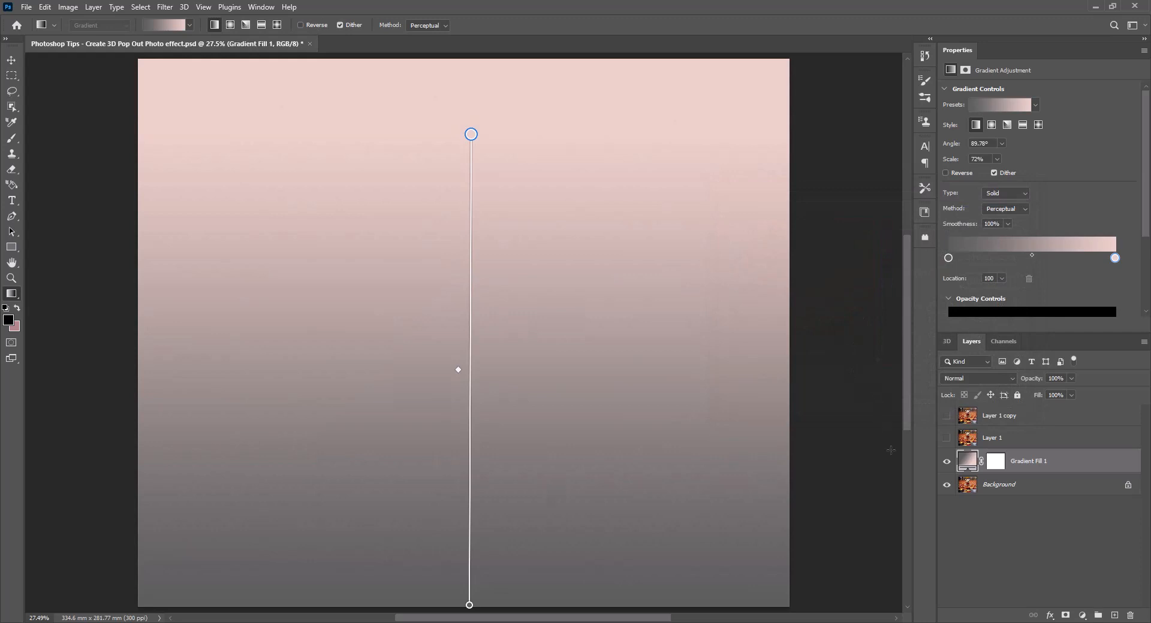
Step: Show Layer 1 and Layer 1 copy and scale both together about their center to about 70%
{"action": "left_click", "coordinate": [947, 437]}
{"action": "left_click", "coordinate": [1010, 440]}
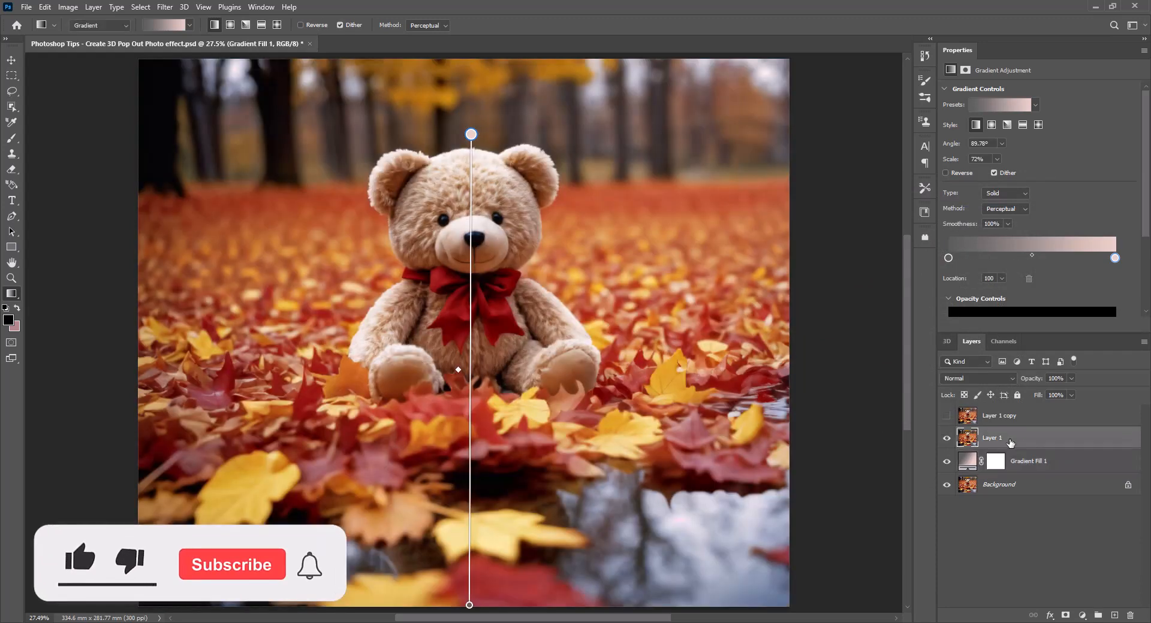
{"action": "left_click", "coordinate": [1018, 422], "text": "shift"}
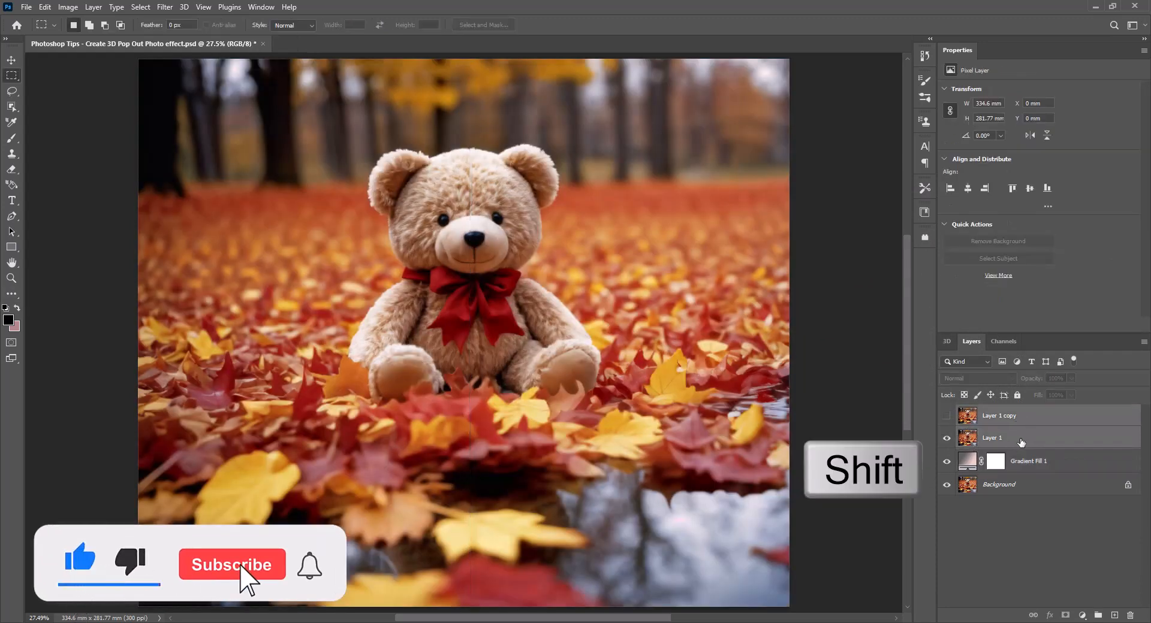
{"action": "left_click", "coordinate": [948, 417]}
{"action": "key", "text": "ctrl+t"}
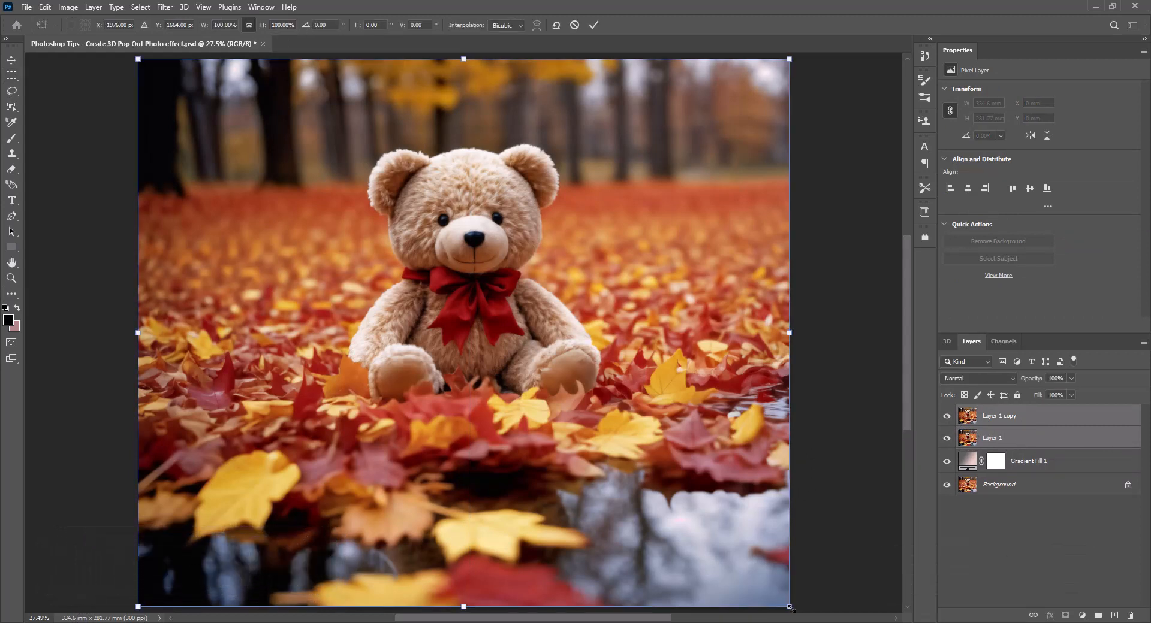
{"action": "left_click_drag", "start_coordinate": [785, 604], "coordinate": [698, 524]}
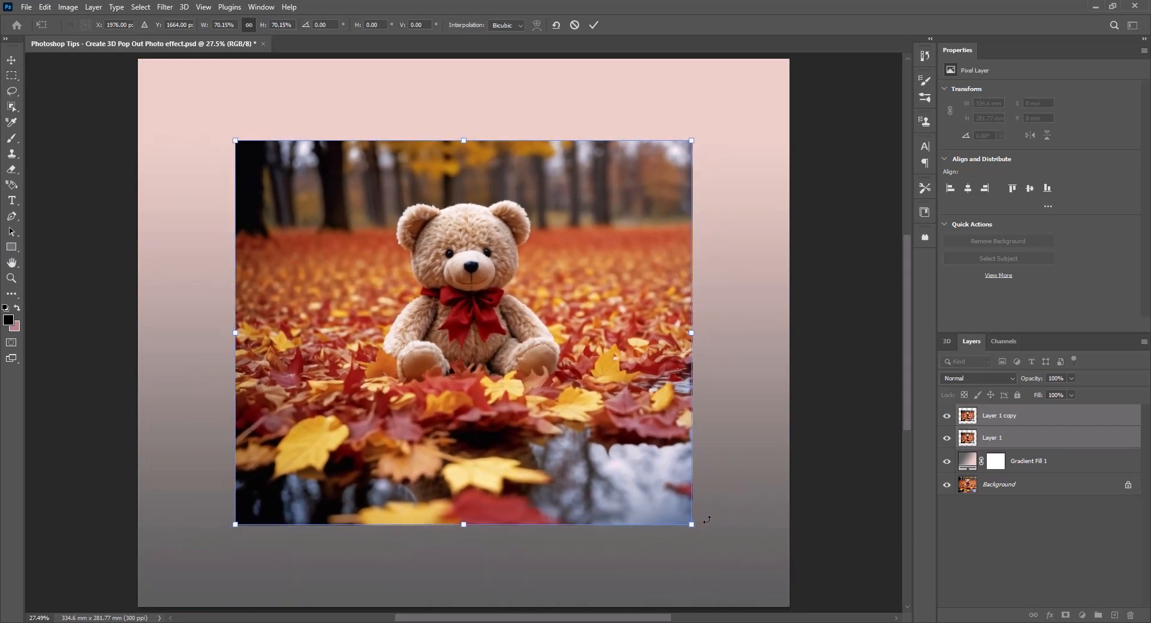
{"action": "key", "text": "Return"}
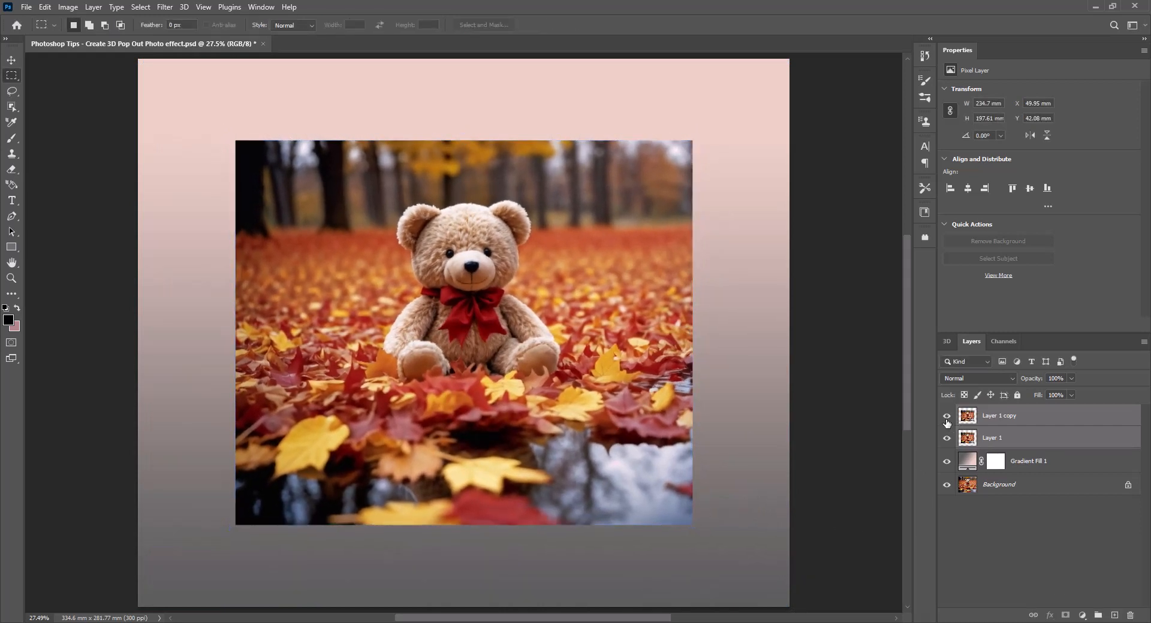
Step: Hide Layer 1 copy and draw a rectangular selection about 156 × 89 mm on Layer 1, from the bear's lower body into the puddle
{"action": "left_click", "coordinate": [946, 415]}
{"action": "left_click", "coordinate": [994, 442]}
{"action": "key", "text": "m"}
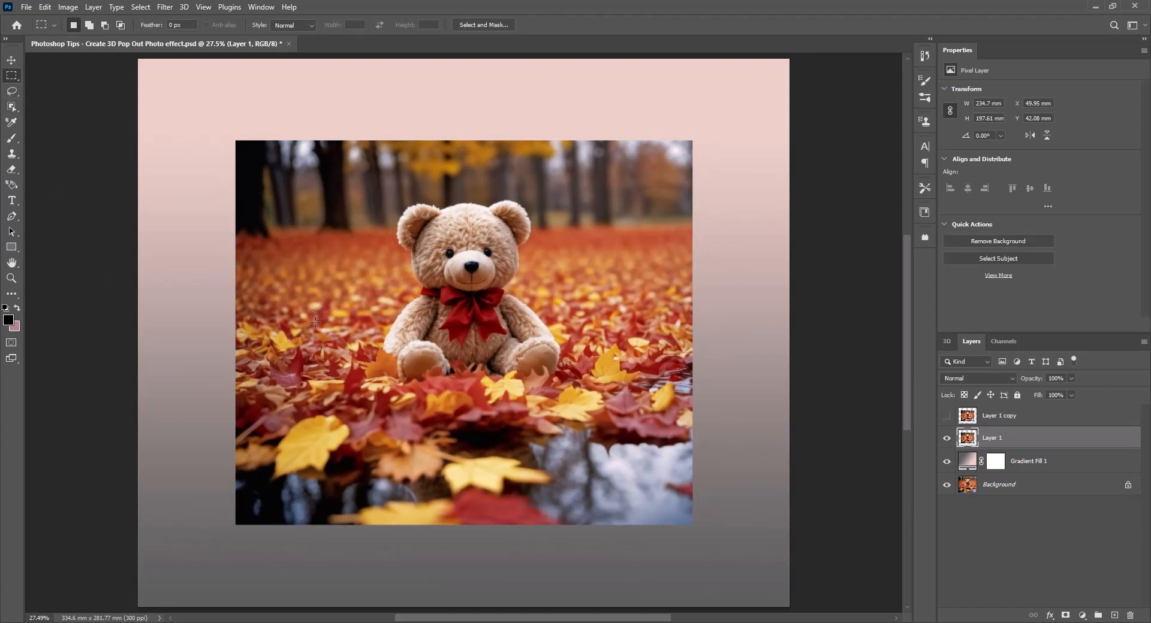
{"action": "left_click_drag", "start_coordinate": [317, 325], "coordinate": [620, 502]}
Step: Transform the selection in perspective, widening its bottom edge symmetrically into a trapezoid
{"action": "scroll", "coordinate": [512, 456], "scroll_direction": "up", "scroll_amount": 3}
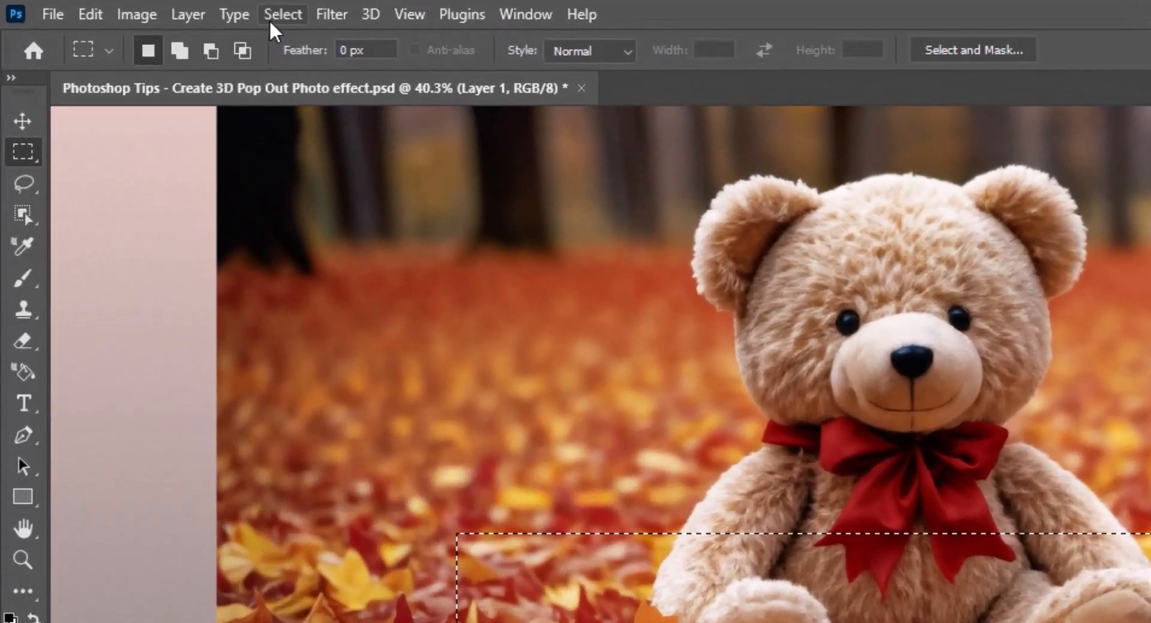
{"action": "left_click", "coordinate": [231, 15]}
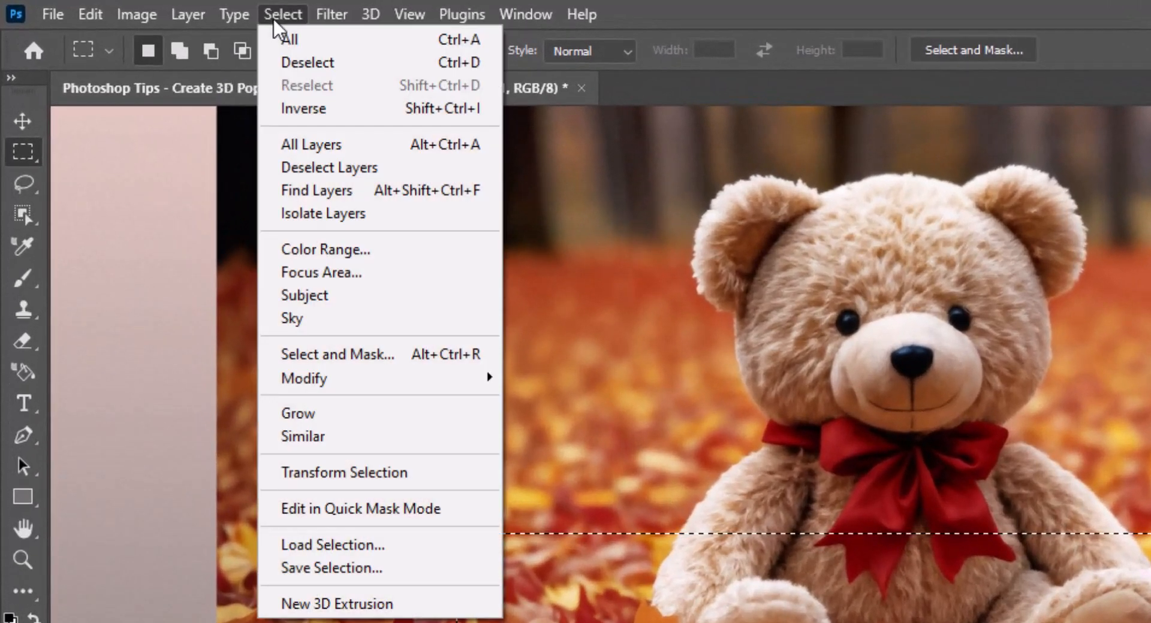
{"action": "left_click", "coordinate": [438, 483]}
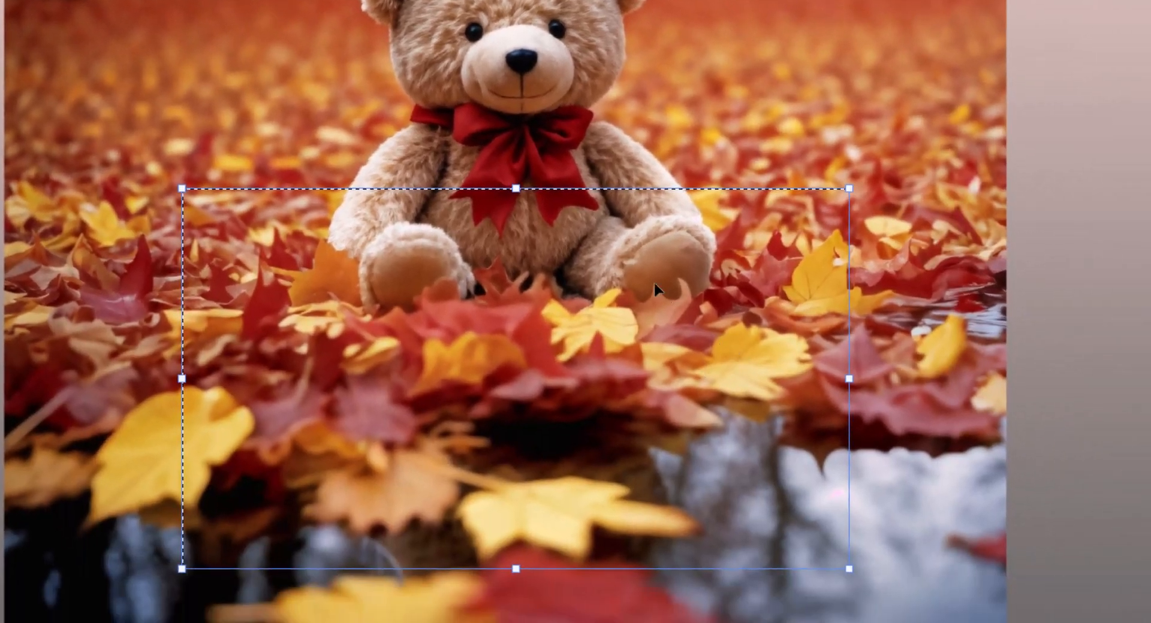
{"action": "right_click", "coordinate": [618, 230]}
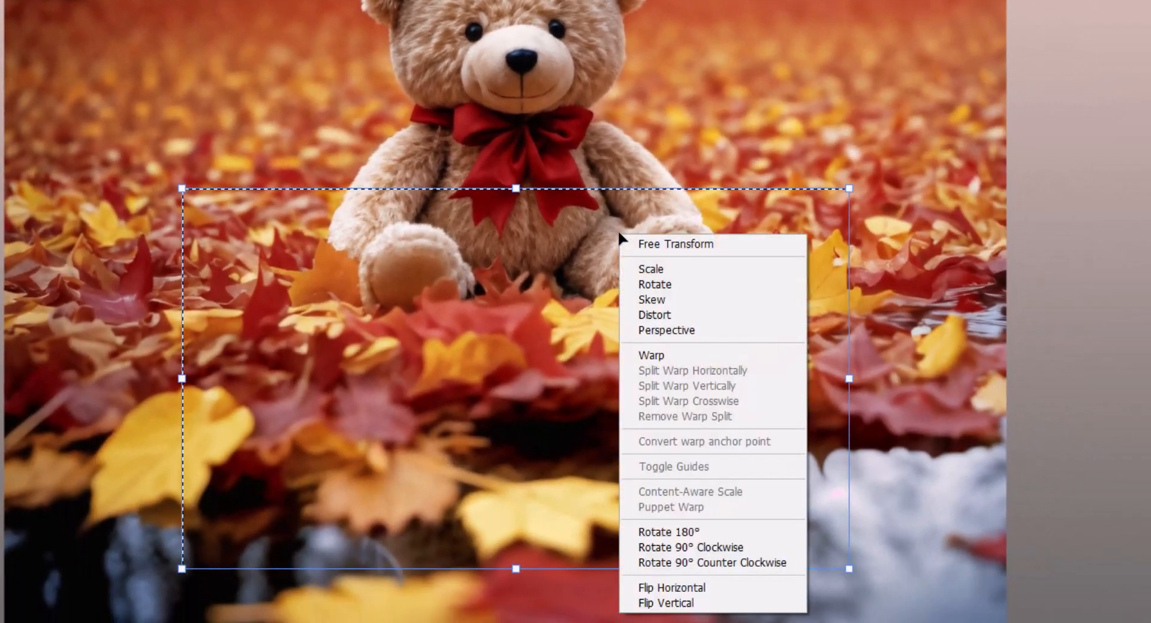
{"action": "left_click", "coordinate": [671, 333]}
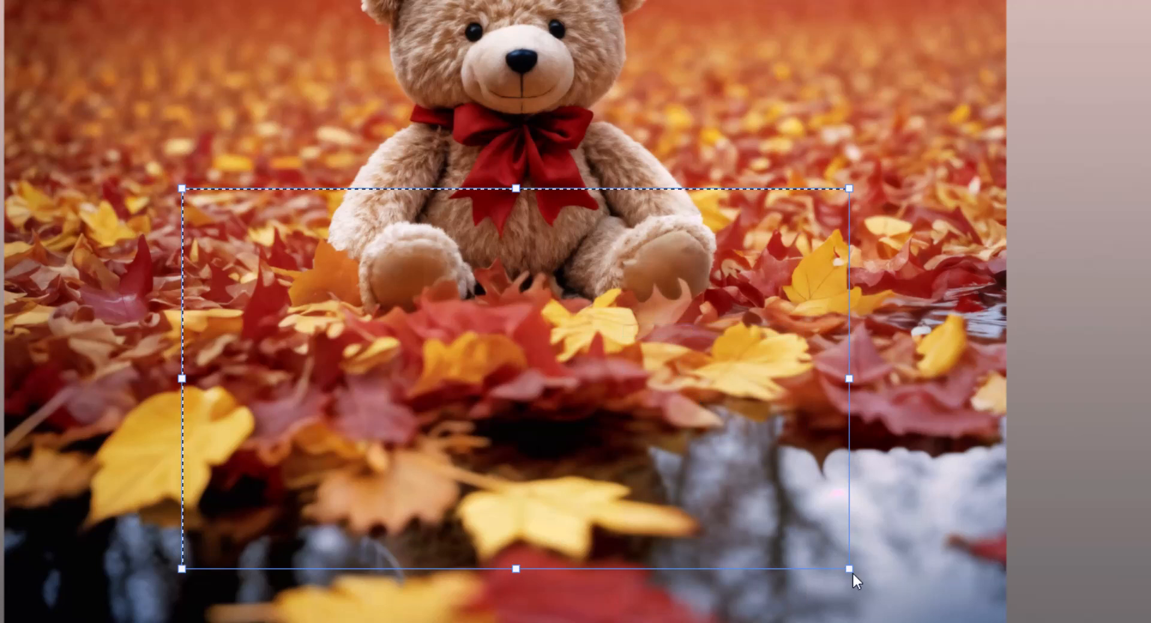
{"action": "left_click_drag", "start_coordinate": [852, 574], "coordinate": [965, 581]}
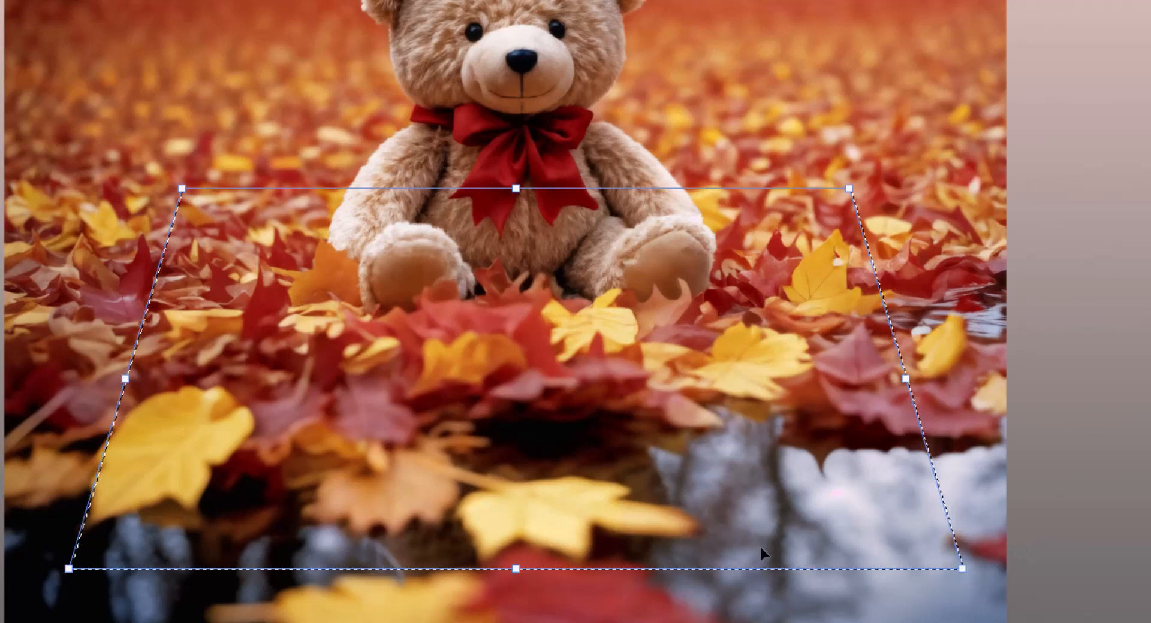
Step: Scale down the trapezoid selection, raising its bottom edge to the top of the yellow leaf in the puddle
{"action": "right_click", "coordinate": [516, 573]}
{"action": "left_click", "coordinate": [557, 221]}
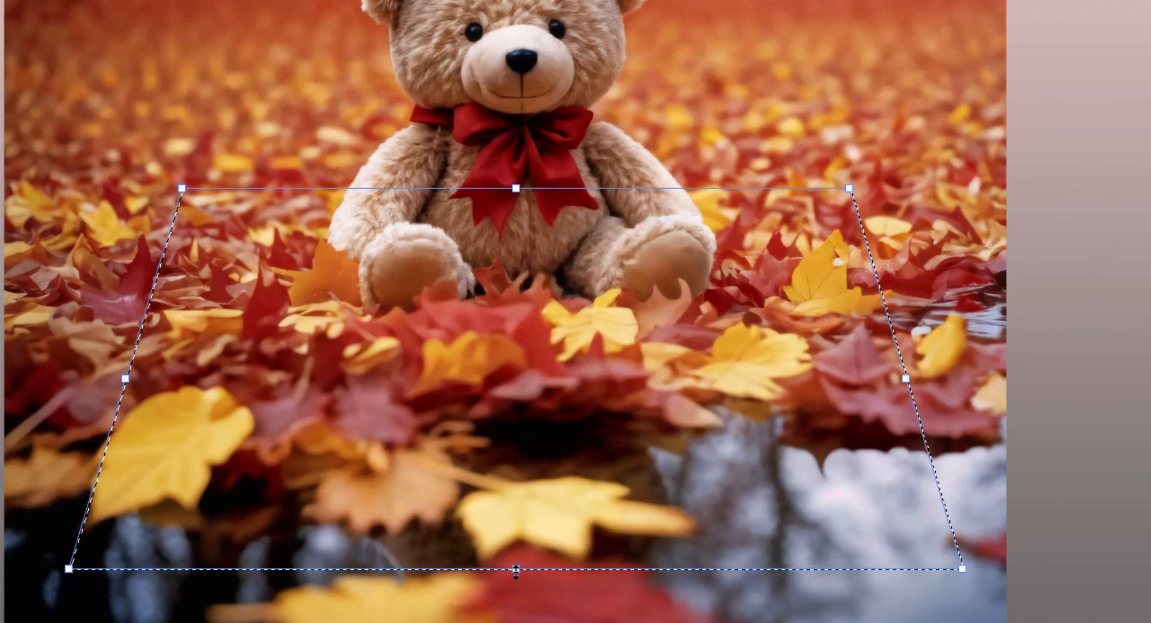
{"action": "left_click_drag", "start_coordinate": [515, 570], "coordinate": [510, 481]}
Step: Widen the bottom and top edges of the selection in perspective until it nearly spans the photo's width, and apply the transformation
{"action": "right_click", "coordinate": [519, 478]}
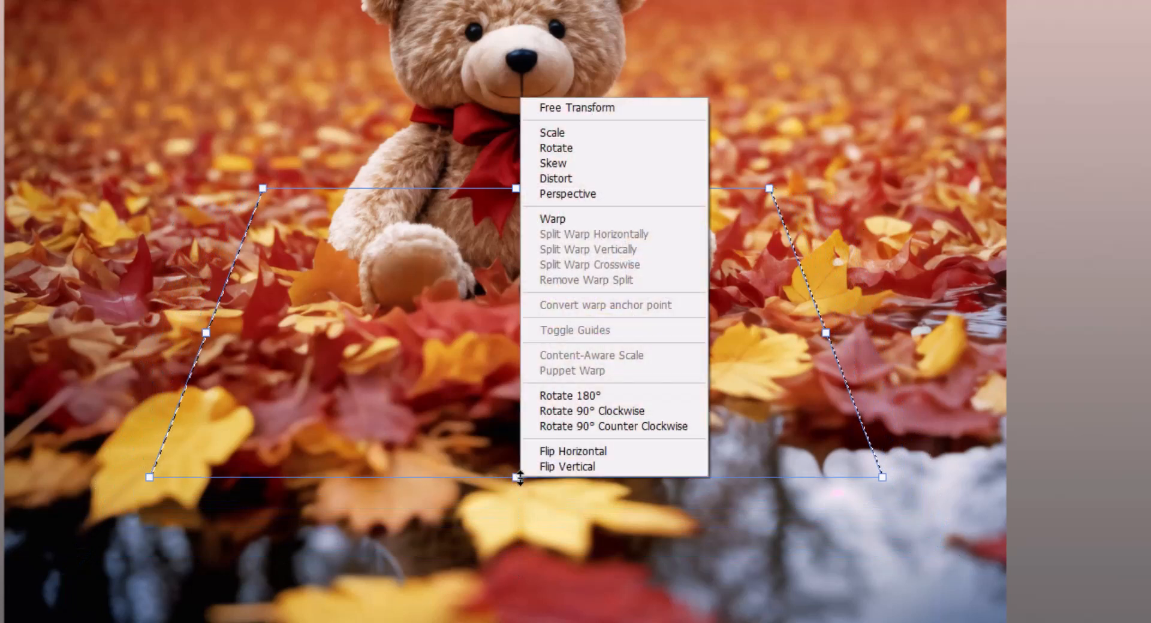
{"action": "left_click", "coordinate": [577, 193]}
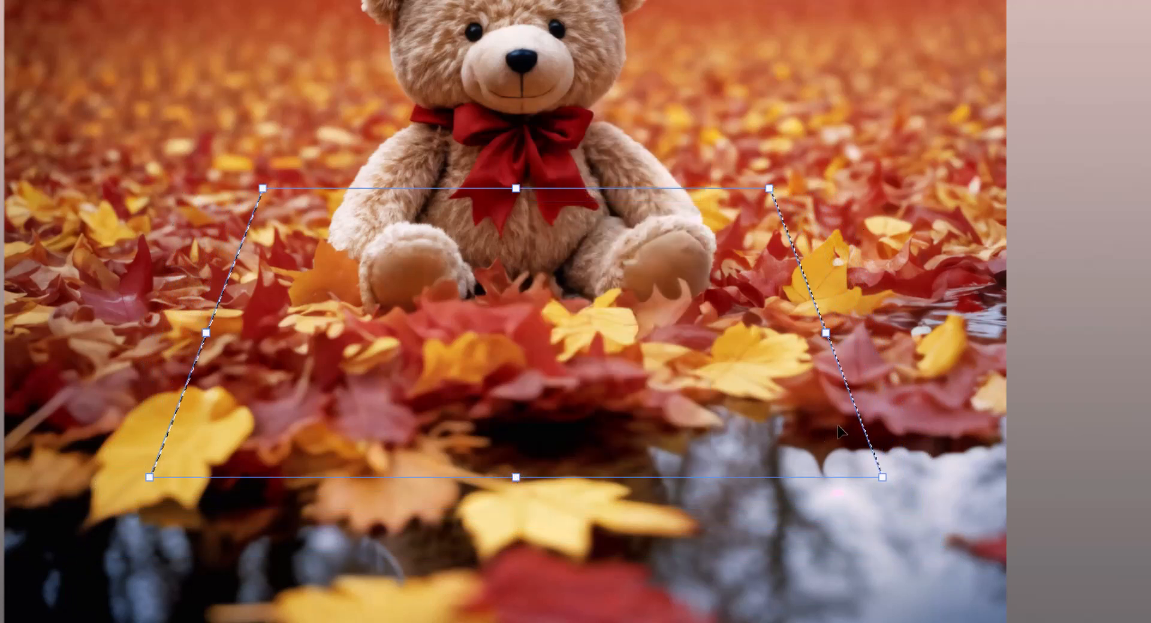
{"action": "left_click_drag", "start_coordinate": [882, 477], "coordinate": [906, 478]}
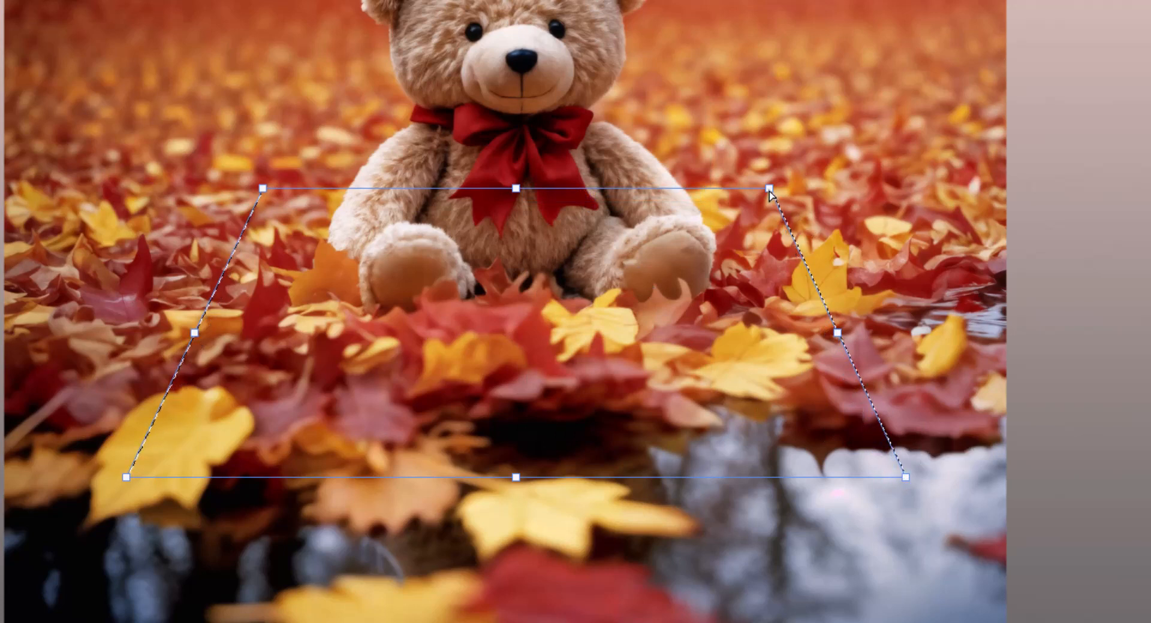
{"action": "left_click_drag", "start_coordinate": [769, 190], "coordinate": [792, 198]}
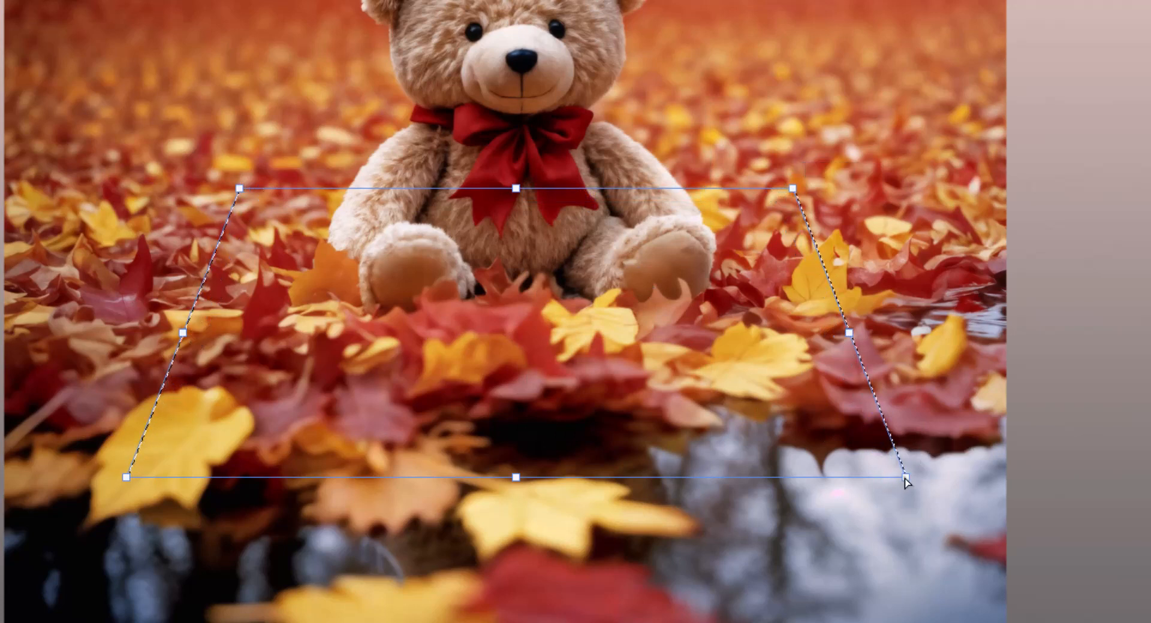
{"action": "left_click_drag", "start_coordinate": [906, 478], "coordinate": [954, 478]}
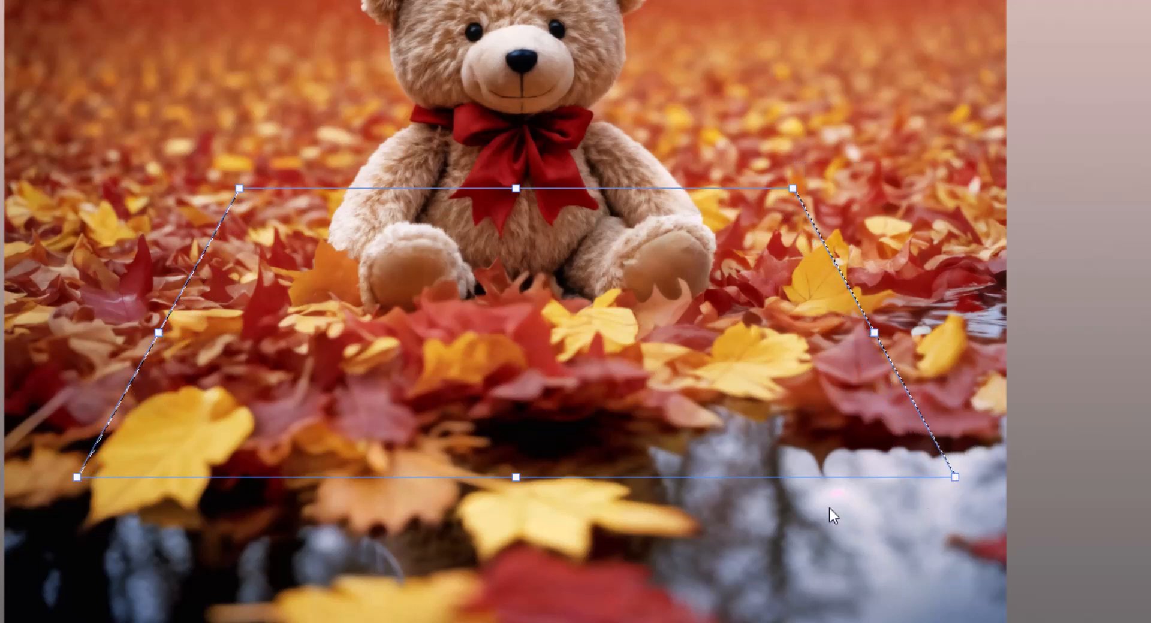
{"action": "key", "text": "Return"}
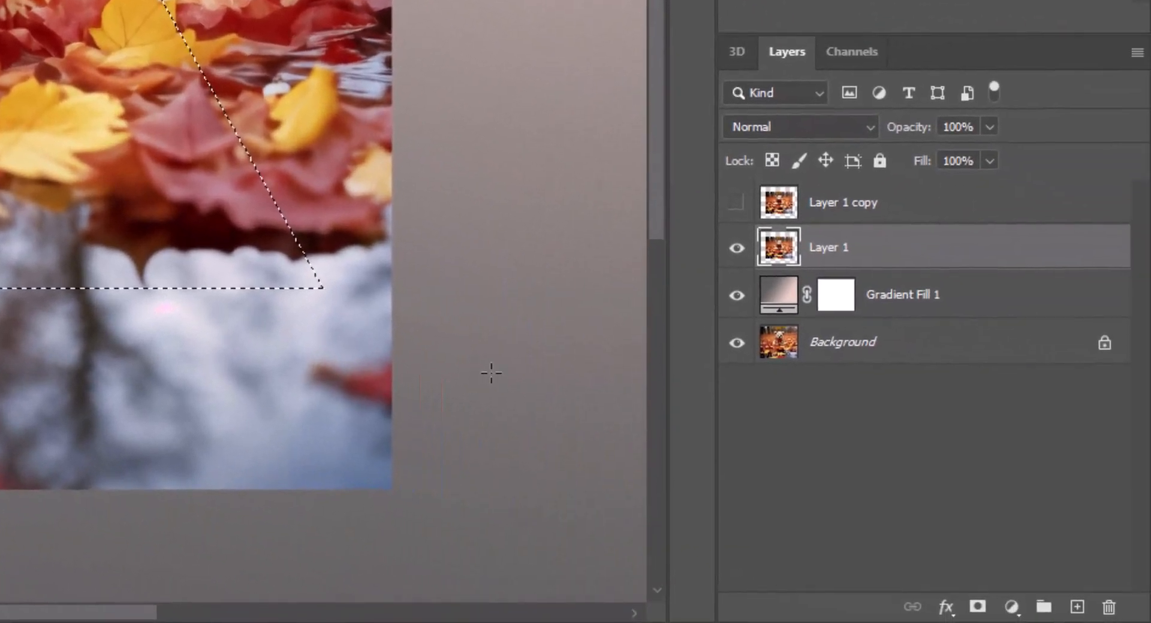
Step: Mask Layer 1 with the trapezoid selection and show Layer 1 copy
{"action": "left_click", "coordinate": [977, 607]}
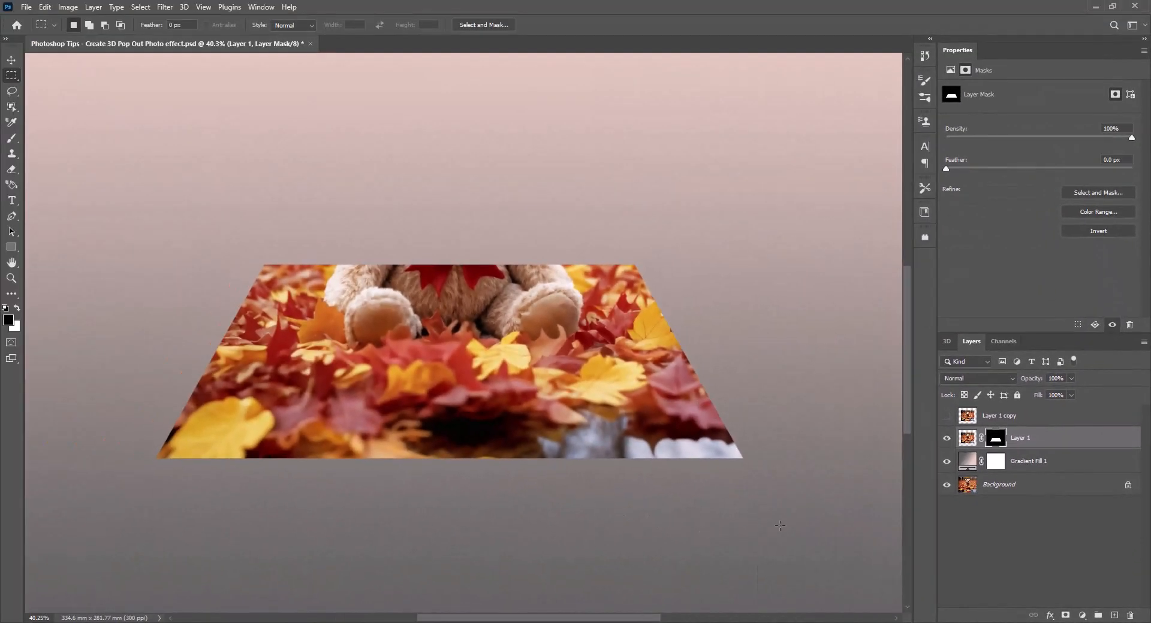
{"action": "left_click", "coordinate": [1007, 420]}
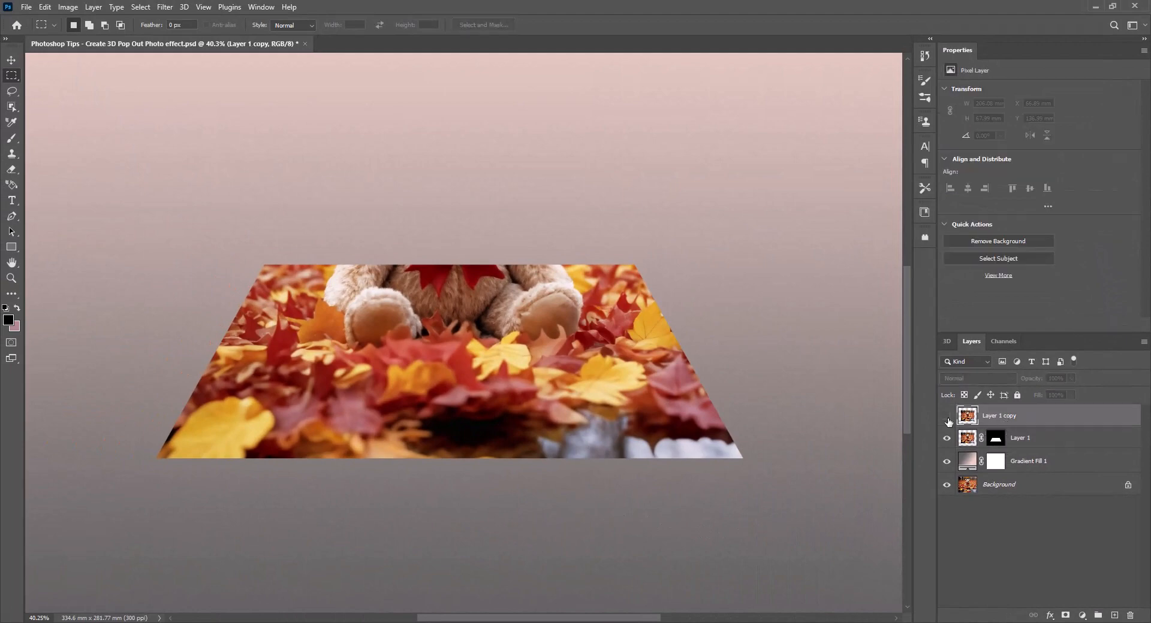
{"action": "left_click", "coordinate": [946, 416]}
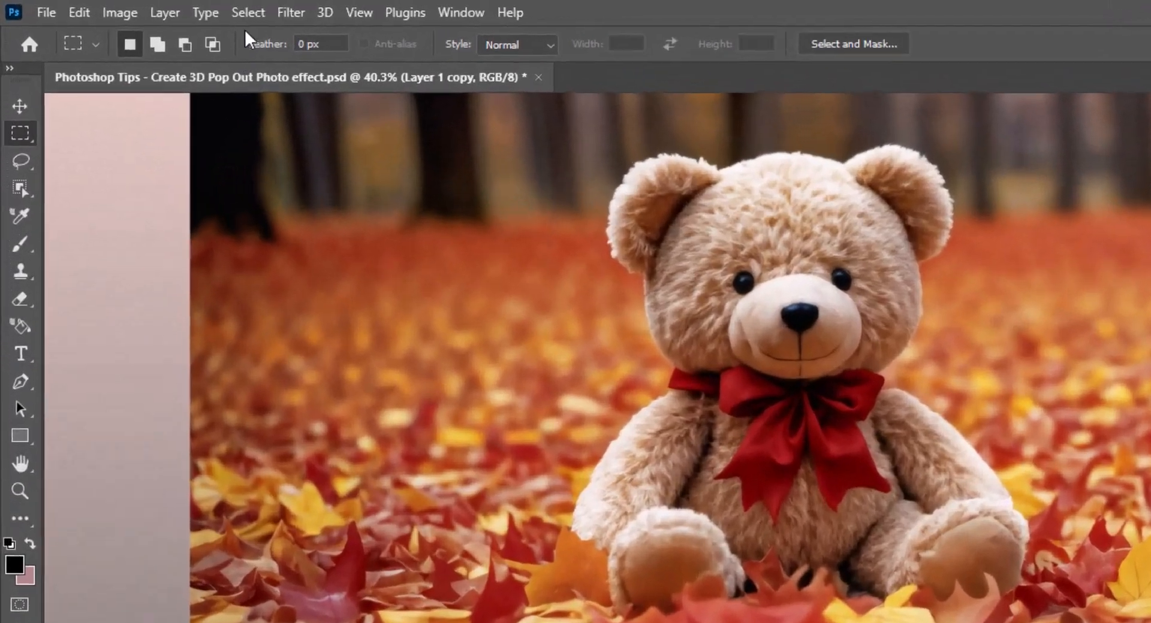
Step: Select the teddy bear on Layer 1 copy with Select Subject and mask the layer with that selection
{"action": "left_click", "coordinate": [140, 6]}
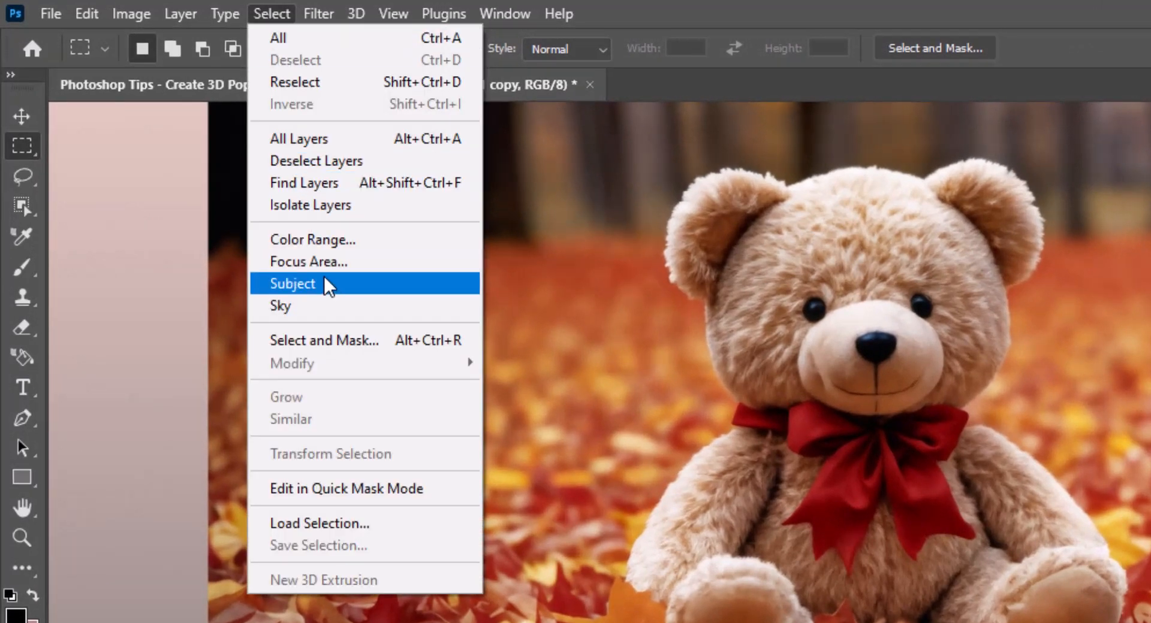
{"action": "left_click", "coordinate": [343, 277]}
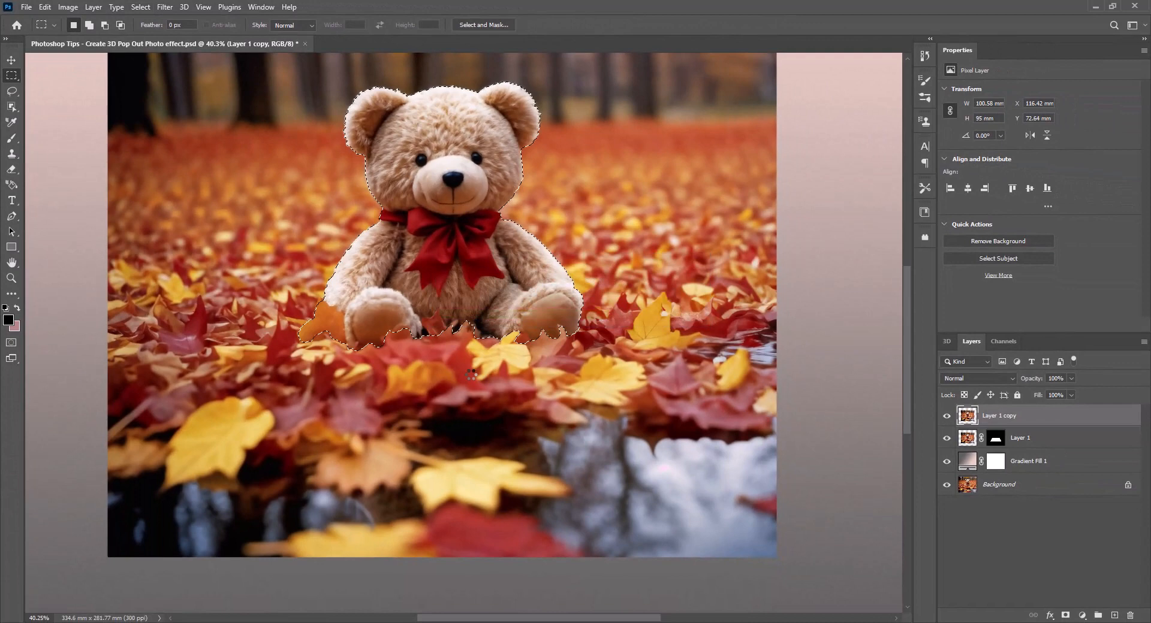
{"action": "scroll", "coordinate": [460, 224], "scroll_direction": "up", "scroll_amount": 5}
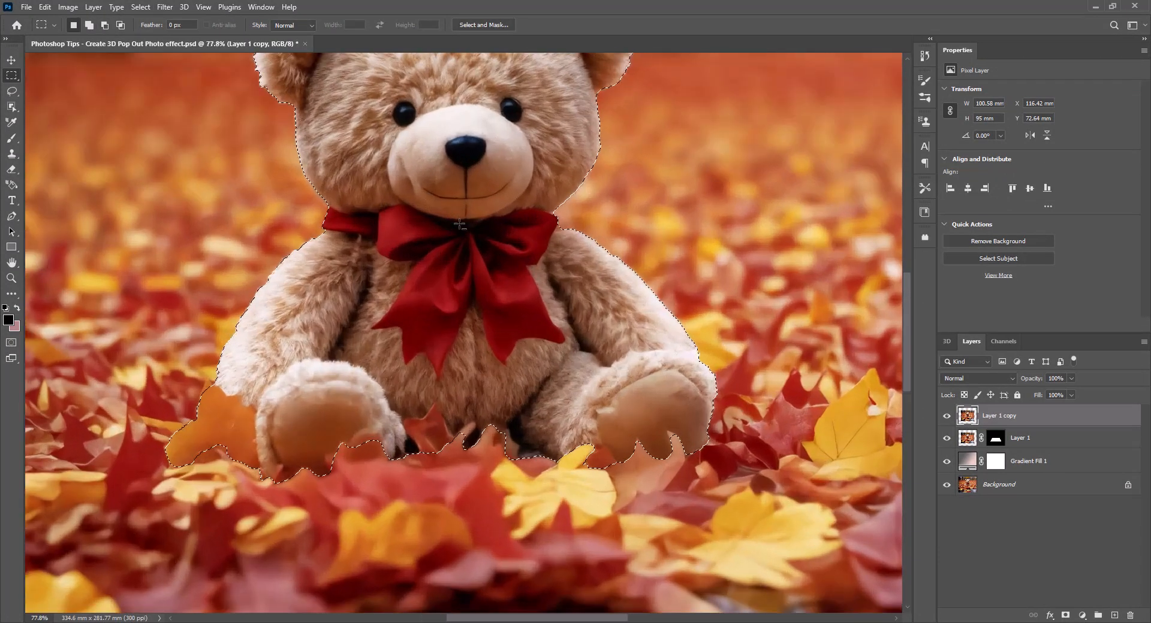
{"action": "left_click_drag", "start_coordinate": [491, 227], "coordinate": [481, 375]}
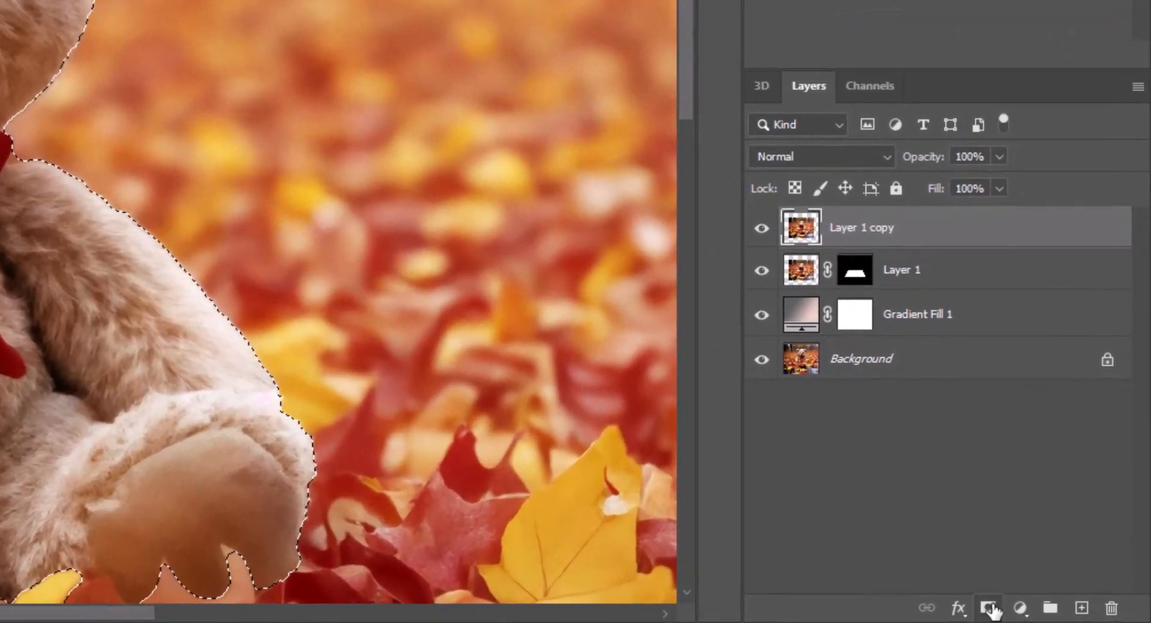
{"action": "left_click", "coordinate": [989, 609]}
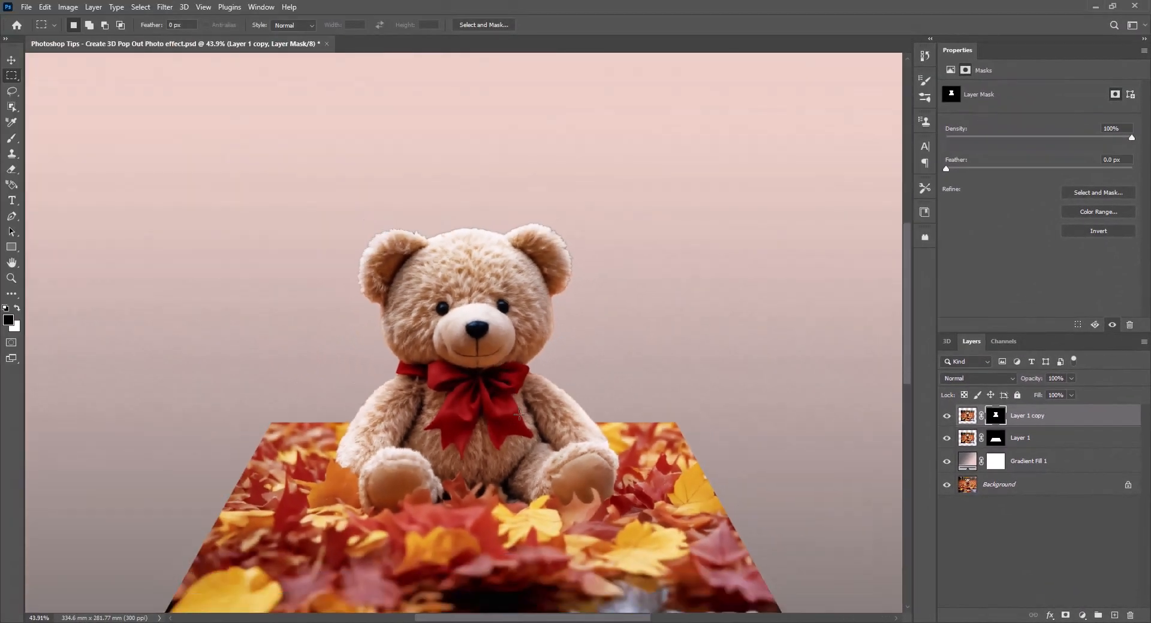
Step: Load the trapezoid mask of Layer 1 as a selection and add a new empty layer
{"action": "scroll", "coordinate": [519, 414], "scroll_direction": "down", "scroll_amount": 2}
{"action": "left_click_drag", "start_coordinate": [544, 460], "coordinate": [514, 378]}
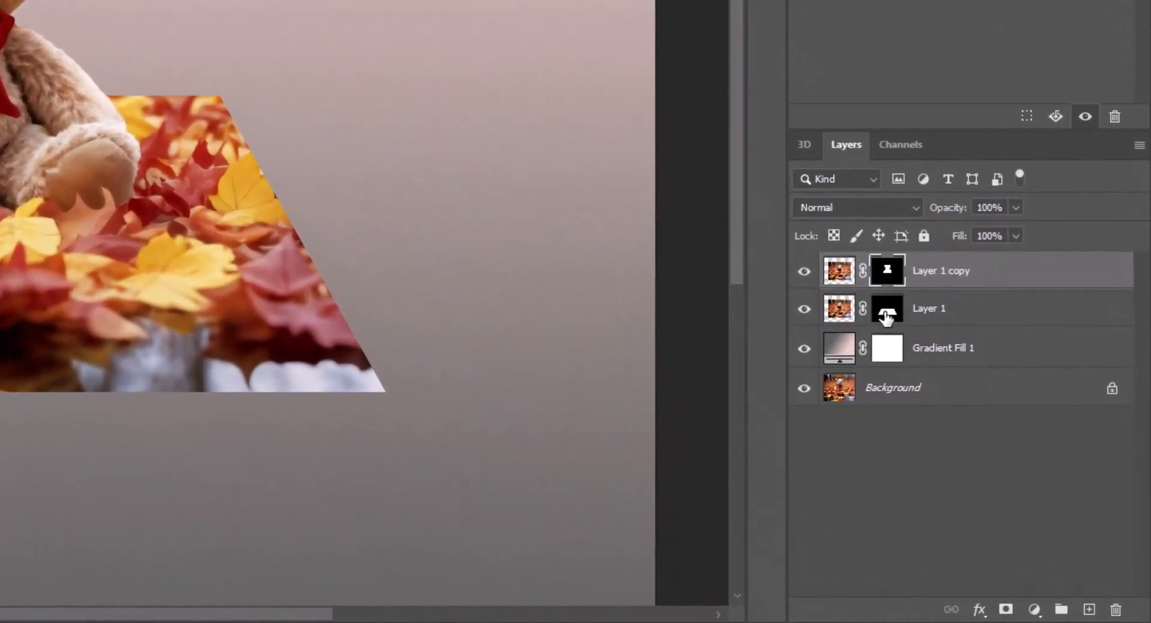
{"action": "left_click", "coordinate": [1012, 446]}
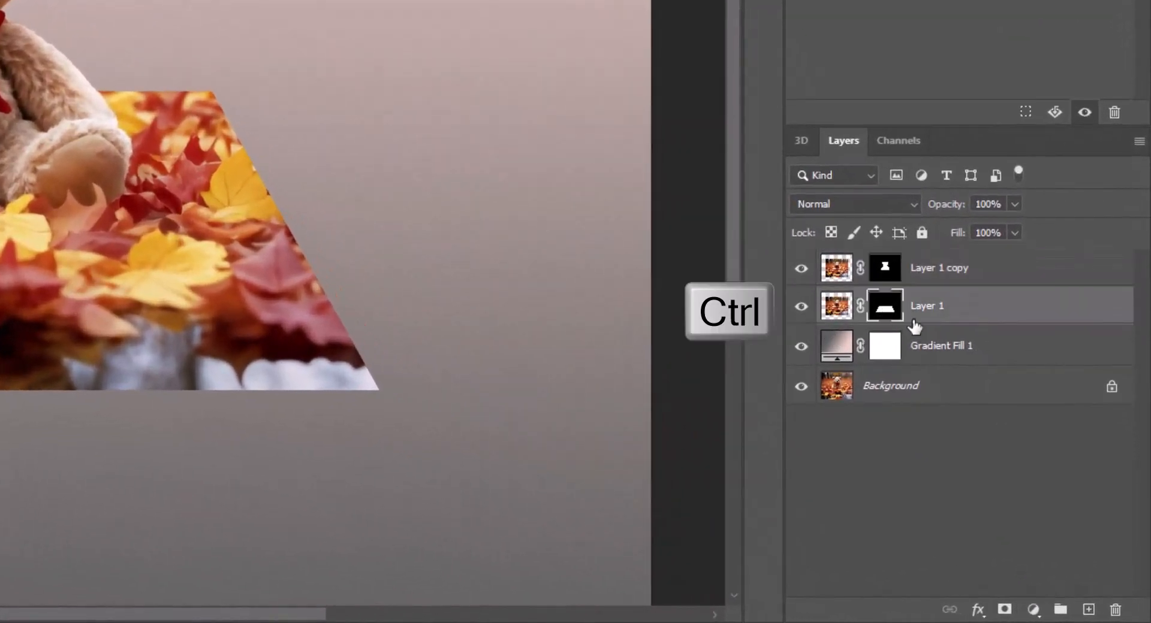
{"action": "left_click", "coordinate": [886, 309], "text": "ctrl"}
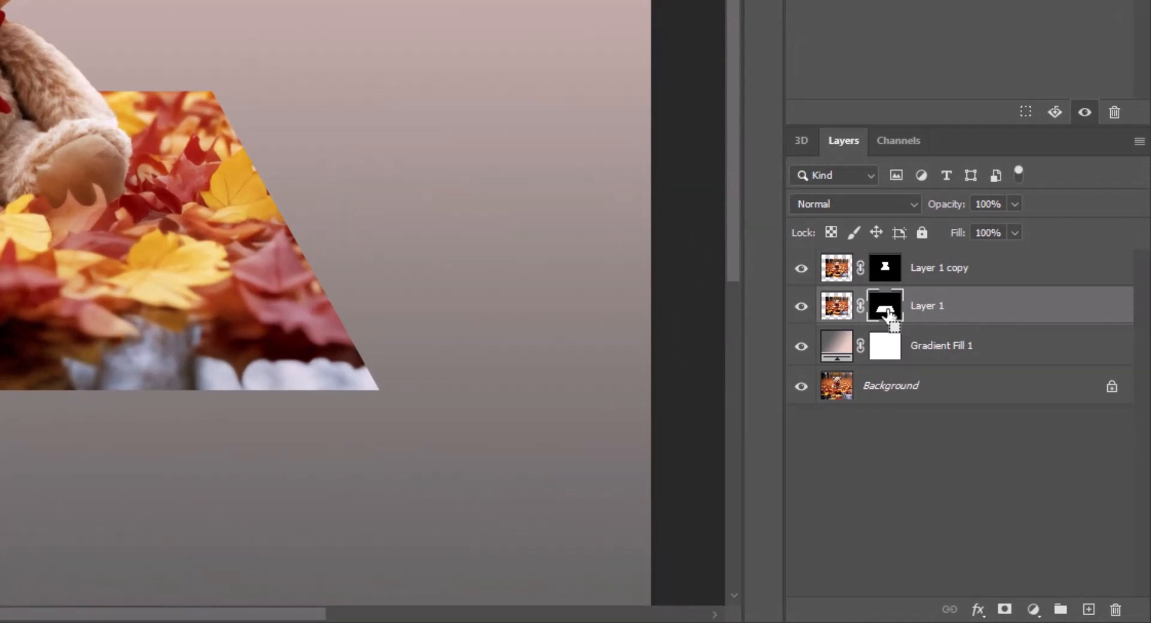
{"action": "left_click", "coordinate": [1088, 609]}
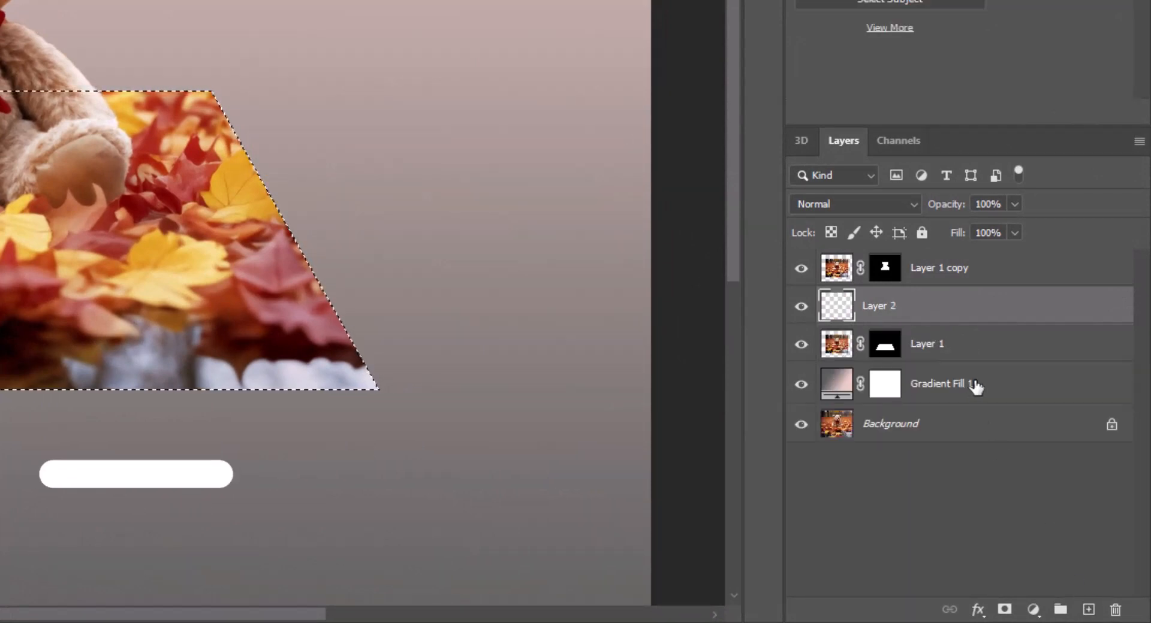
Step: Move the new layer below Layer 1 and rename it Shadow
{"action": "left_click_drag", "start_coordinate": [840, 311], "coordinate": [912, 365]}
{"action": "double_click", "coordinate": [887, 343]}
{"action": "type", "text": "S"}
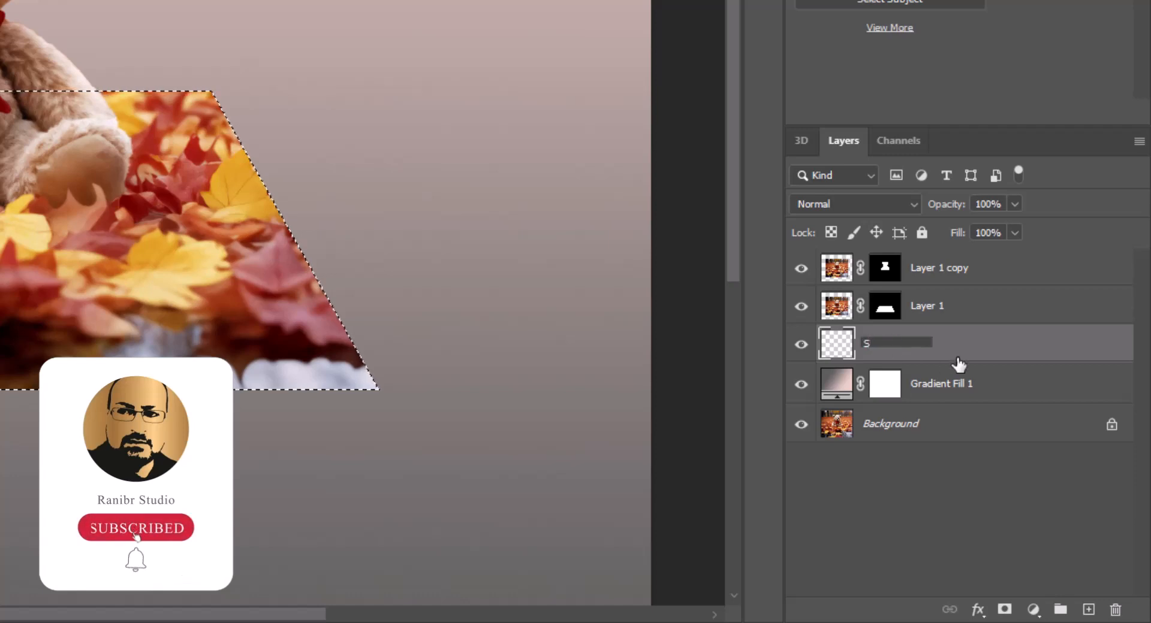
{"action": "type", "text": "hadow"}
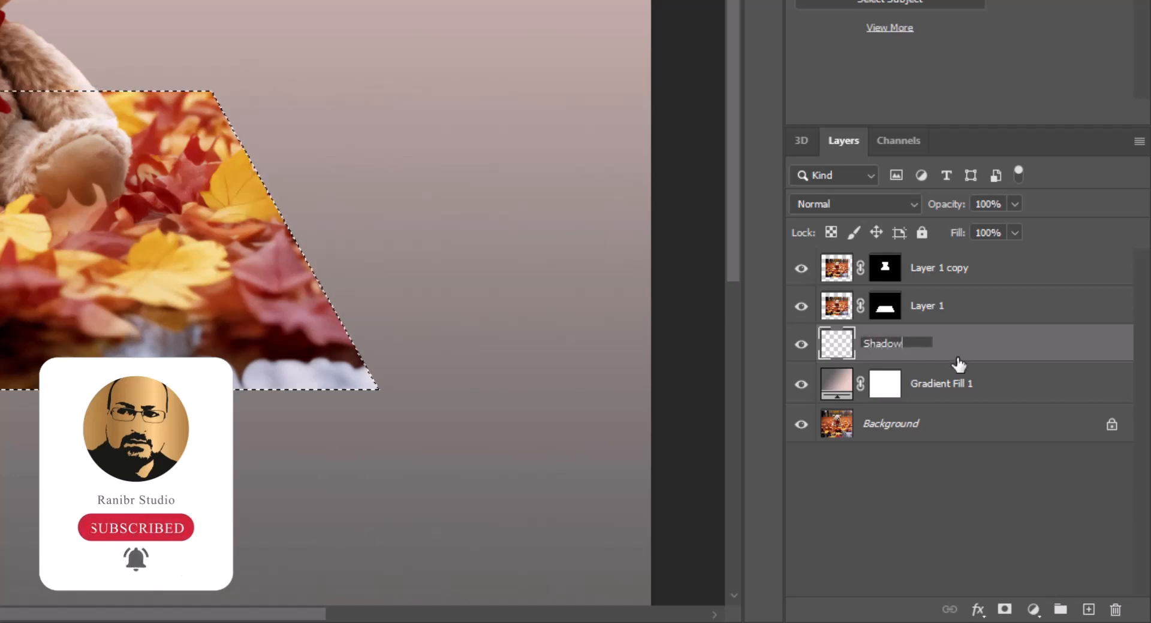
{"action": "key", "text": "Return"}
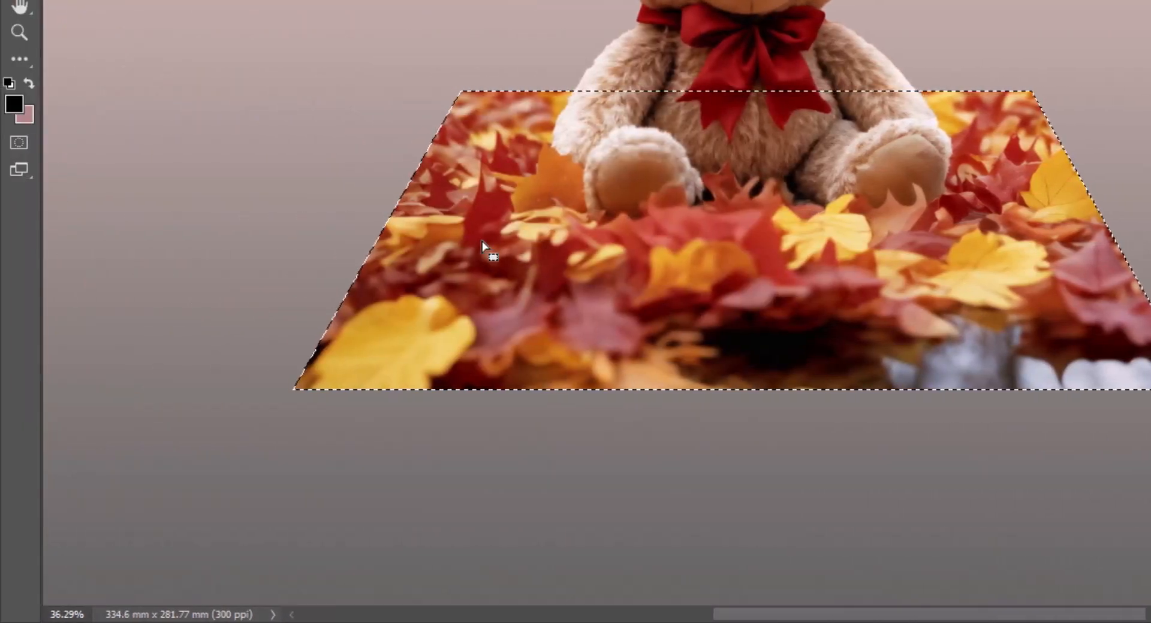
Step: Fill the trapezoid selection on the Shadow layer with black using the Paint Bucket tool
{"action": "left_click", "coordinate": [24, 59]}
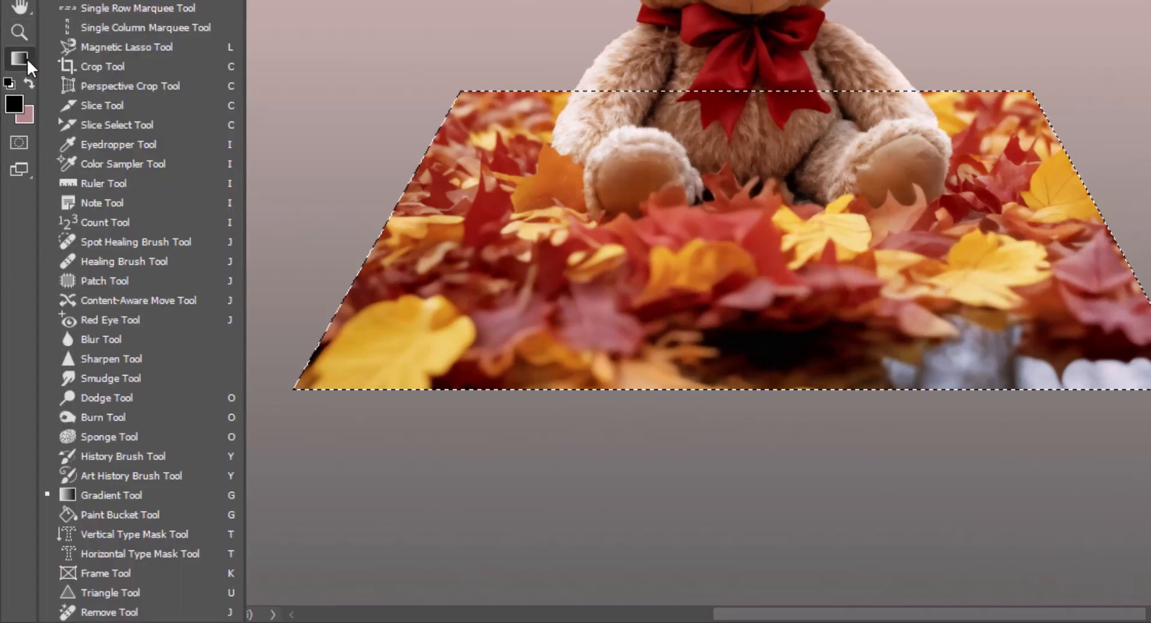
{"action": "left_click", "coordinate": [139, 514]}
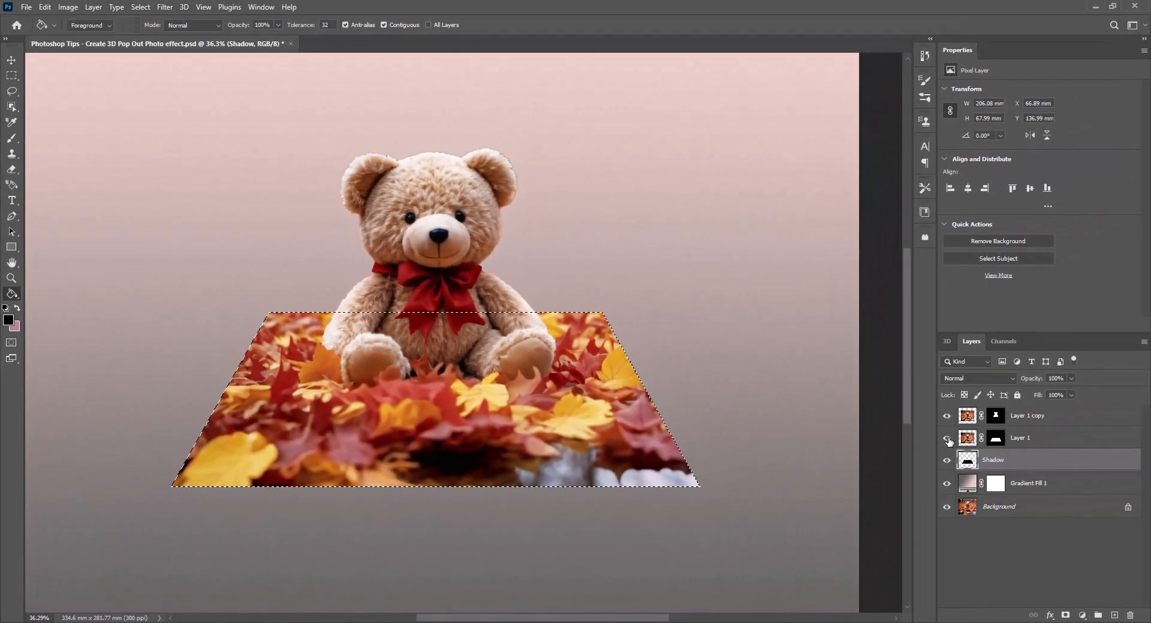
Step: Check the black shape with Layer 1 and Layer 1 copy temporarily hidden, and clear the selection
{"action": "left_click", "coordinate": [947, 438]}
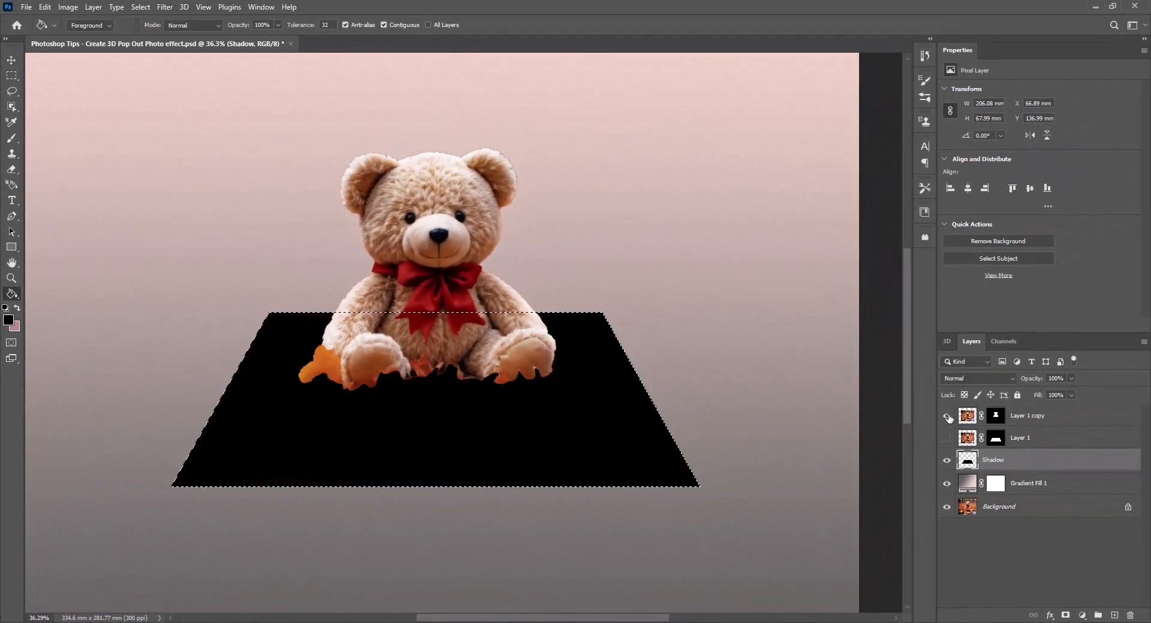
{"action": "left_click", "coordinate": [946, 415]}
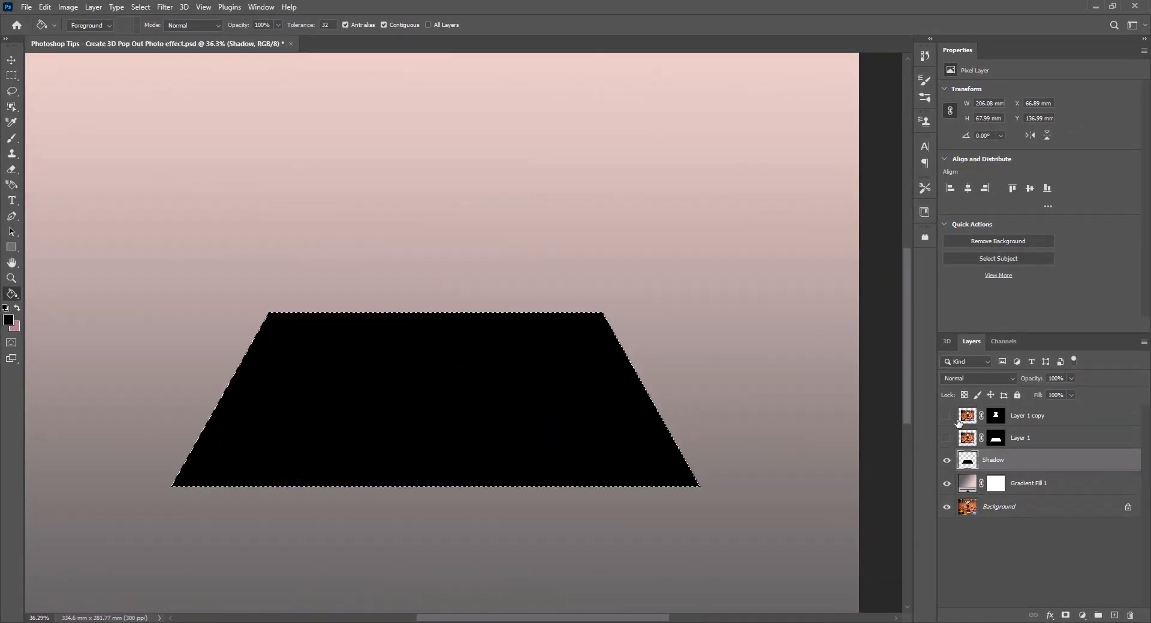
{"action": "left_click", "coordinate": [946, 438]}
{"action": "left_click", "coordinate": [947, 415]}
{"action": "left_click", "coordinate": [947, 416]}
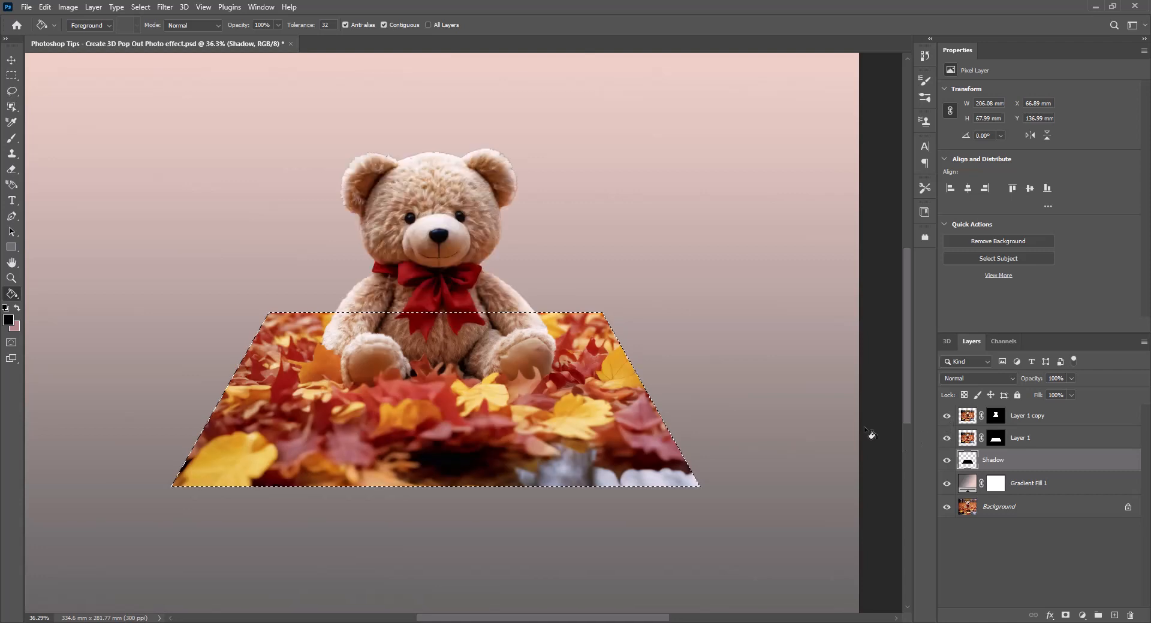
{"action": "left_click", "coordinate": [11, 74]}
{"action": "key", "text": "ctrl+d"}
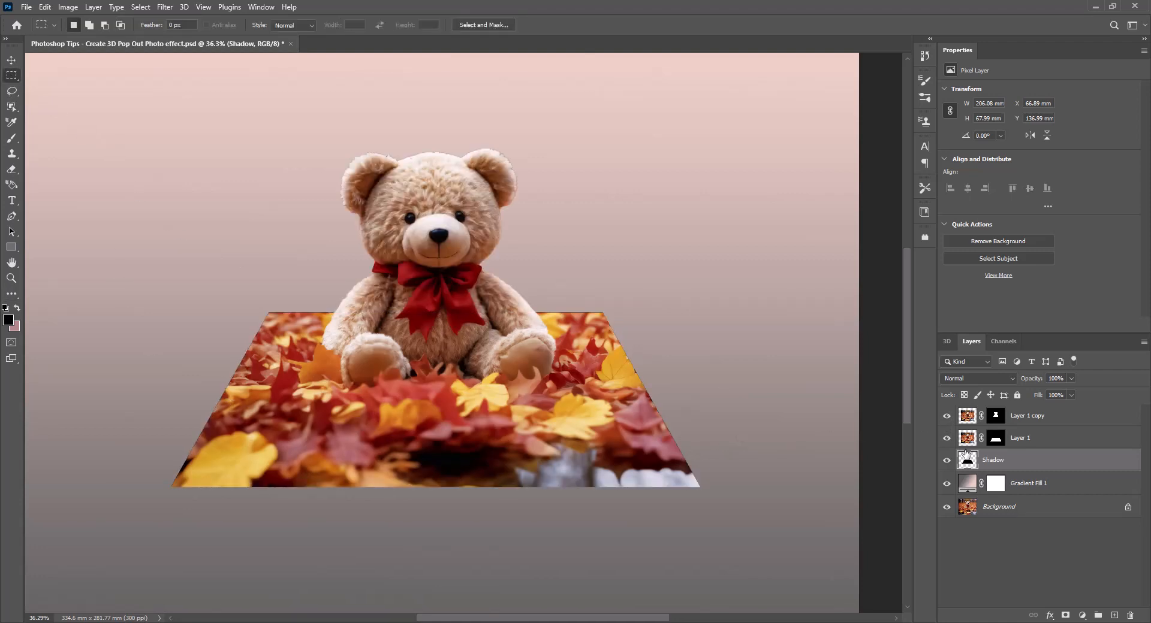
Step: Add a white 27 px stroke to Layer 1 with its position set to Inside
{"action": "left_click", "coordinate": [1046, 441]}
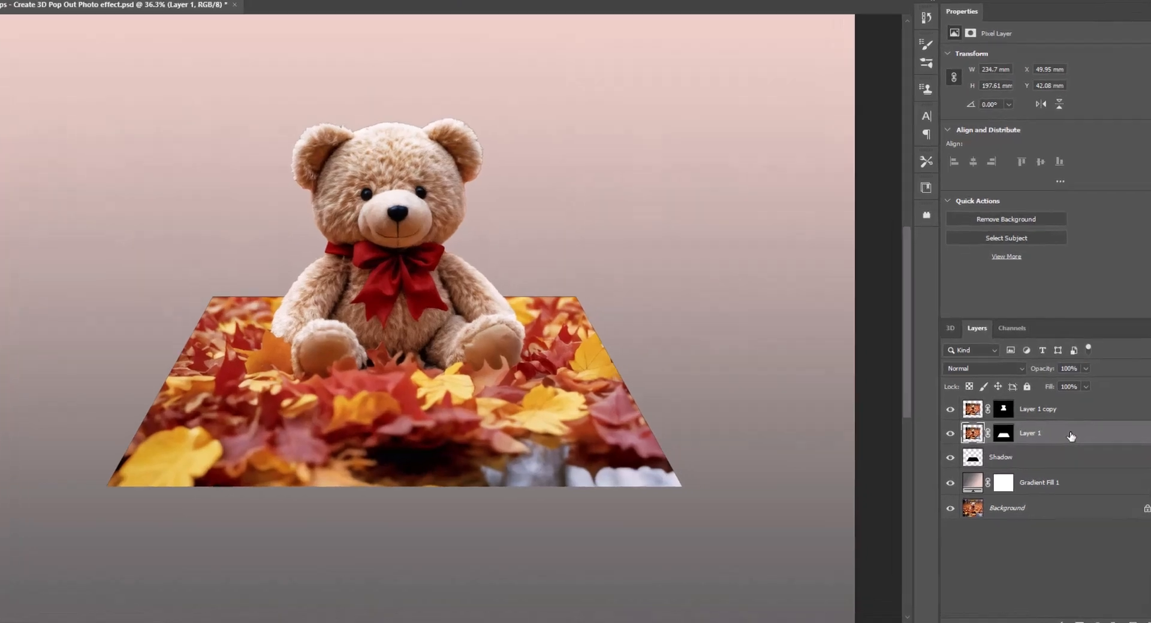
{"action": "double_click", "coordinate": [1057, 441]}
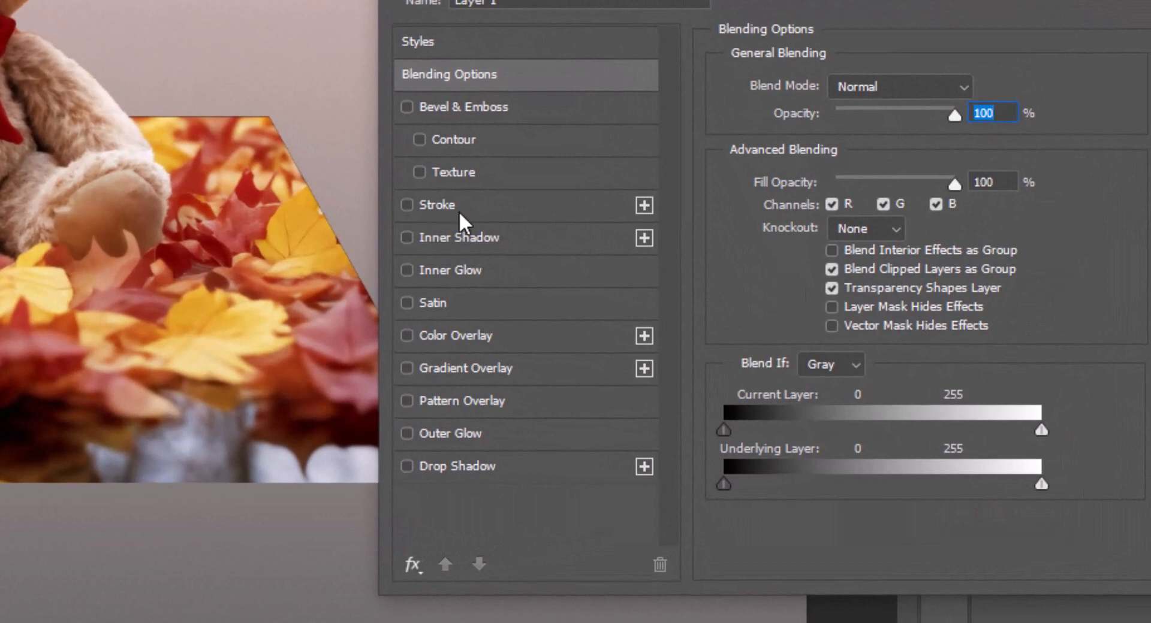
{"action": "left_click", "coordinate": [451, 207]}
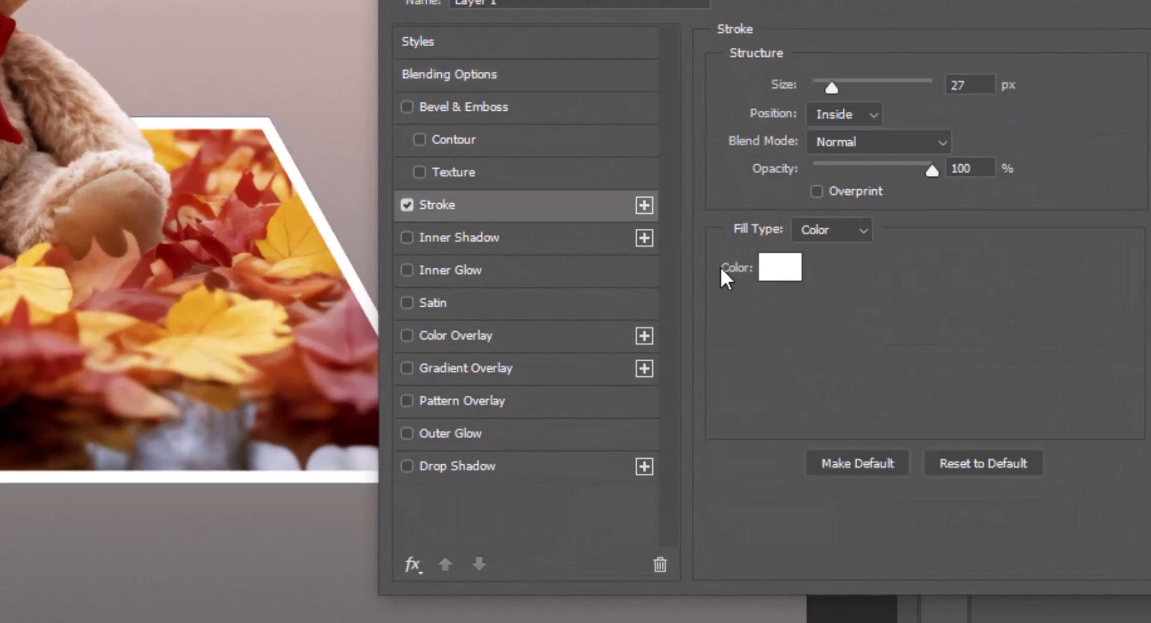
{"action": "left_click", "coordinate": [873, 117]}
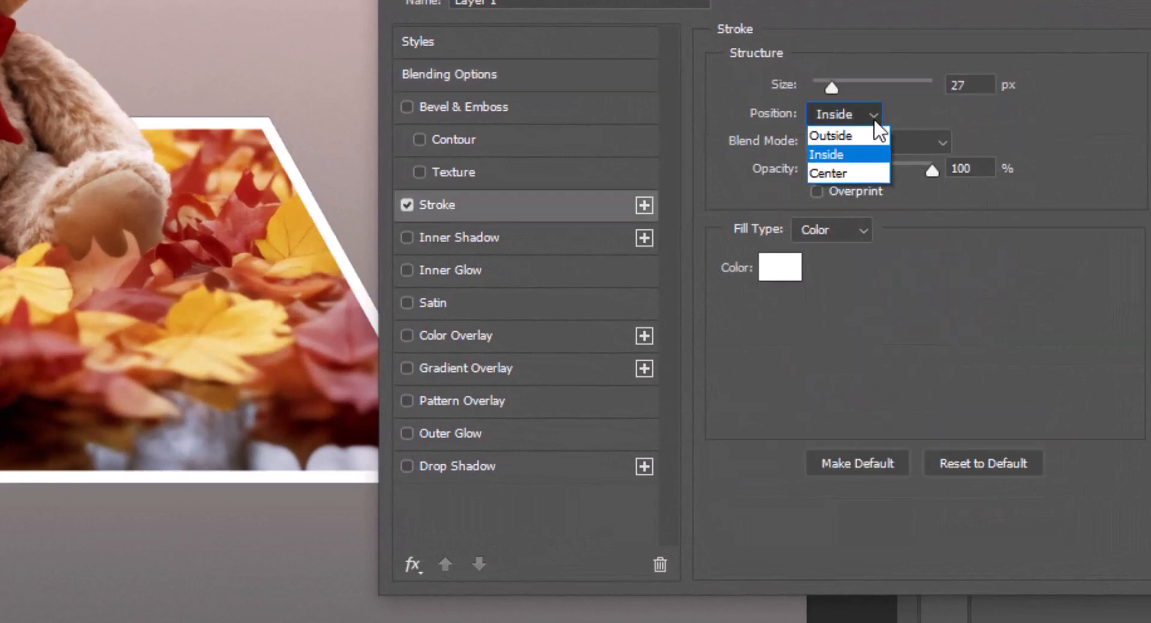
{"action": "left_click", "coordinate": [857, 157]}
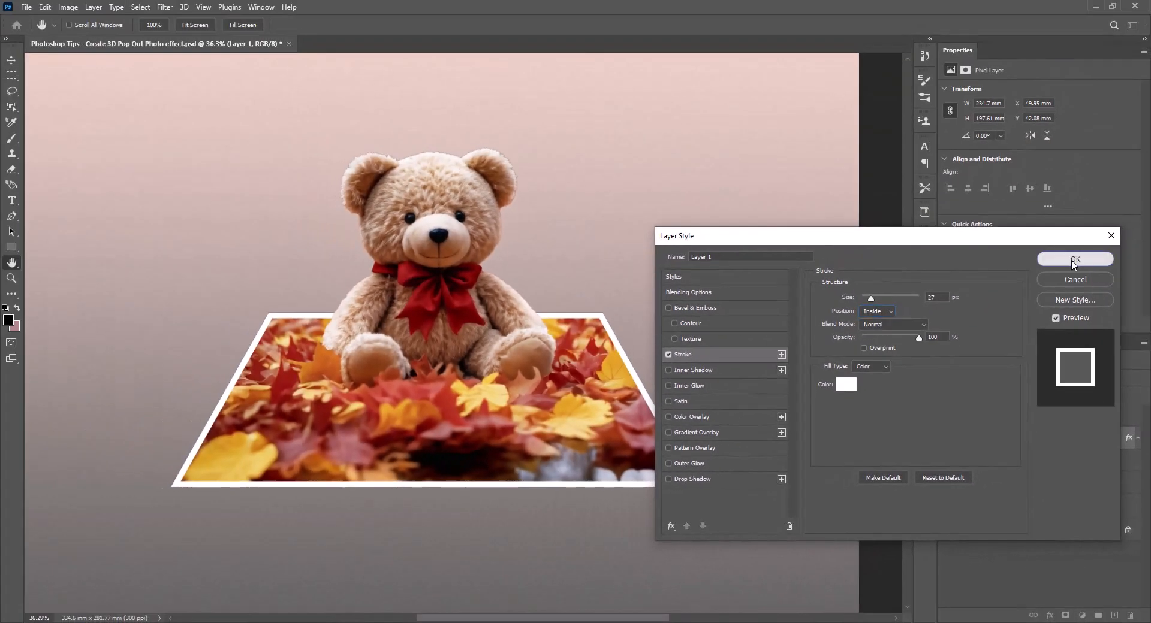
{"action": "left_click", "coordinate": [1075, 259]}
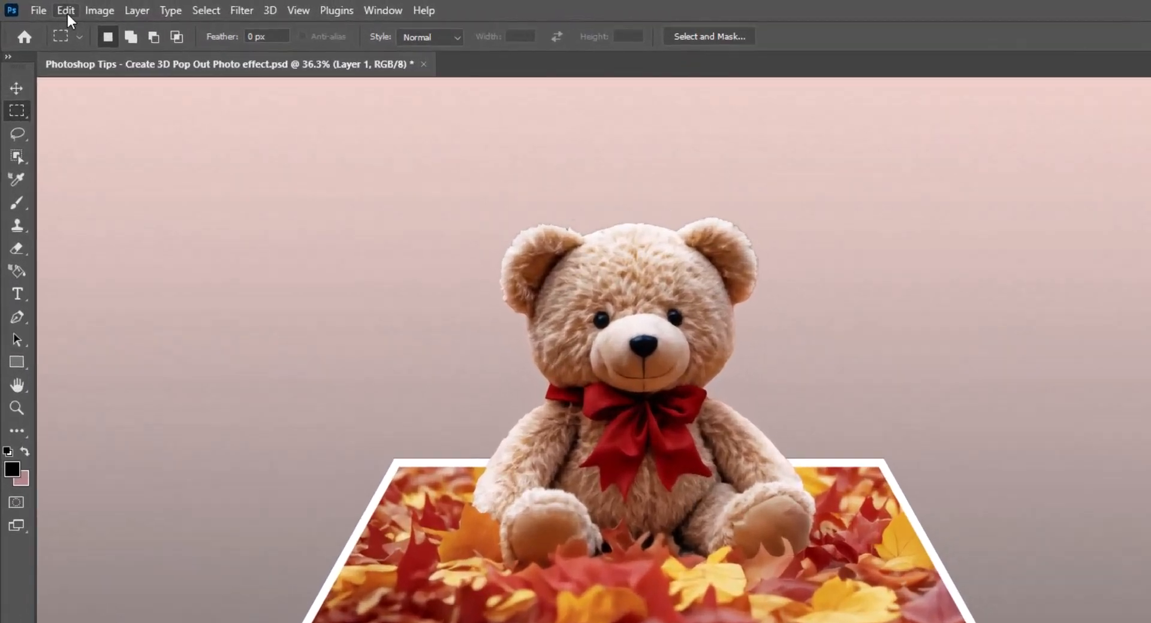
Step: Warp Layer 1 by raising both lower corners evenly and slightly outward so the photo's front edge curls up
{"action": "left_click", "coordinate": [45, 6]}
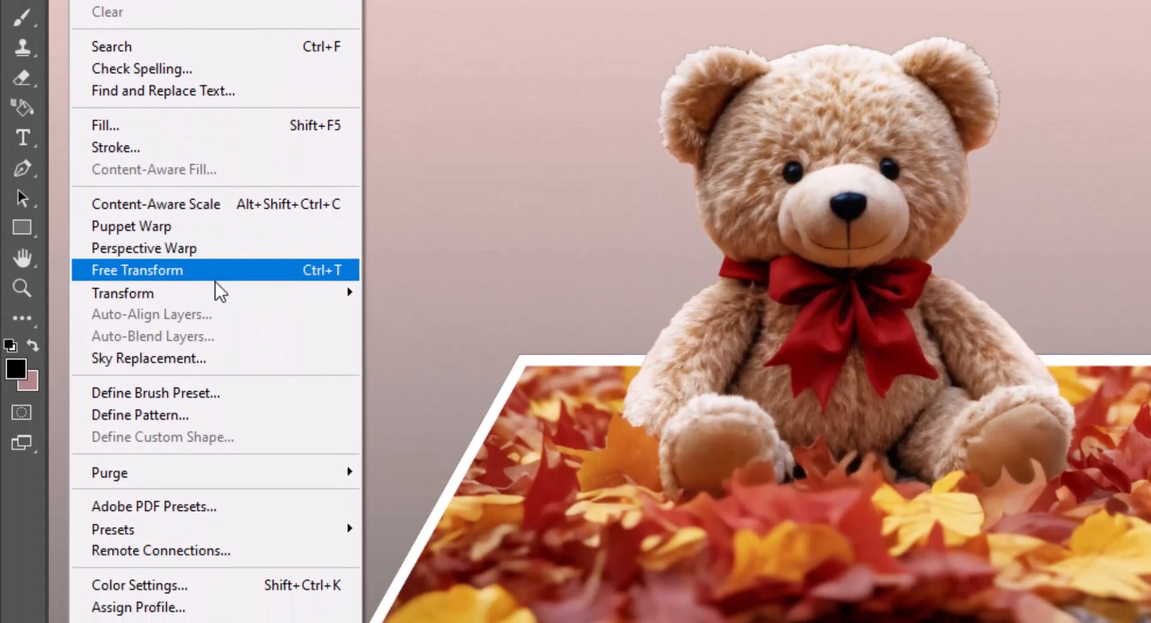
{"action": "mouse_move", "coordinate": [214, 485]}
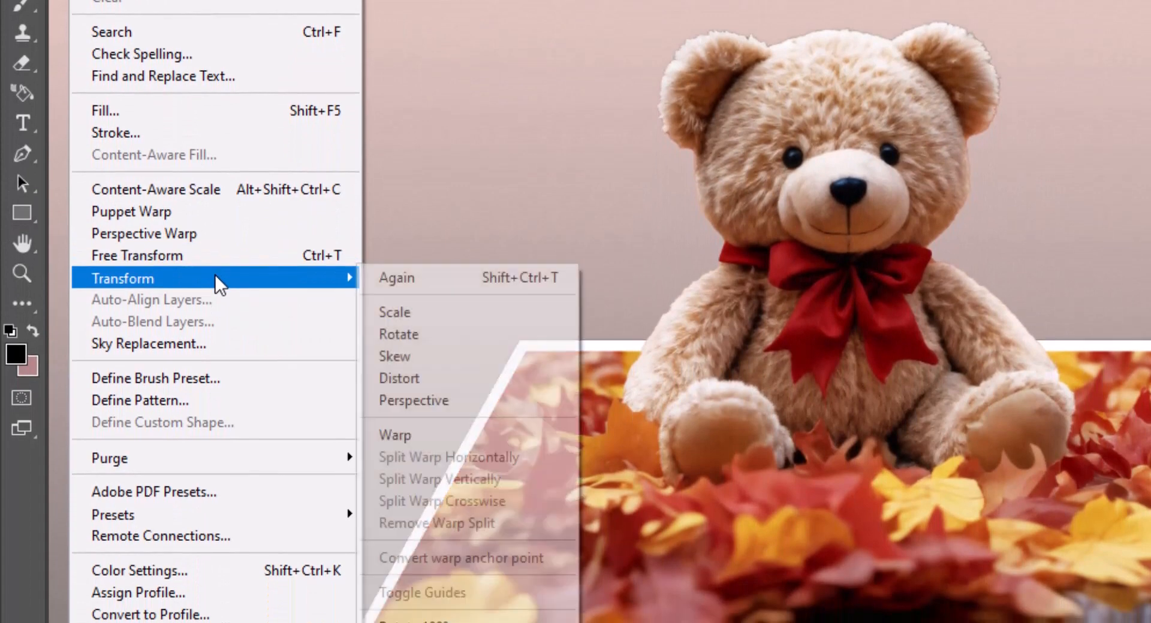
{"action": "left_click", "coordinate": [452, 437]}
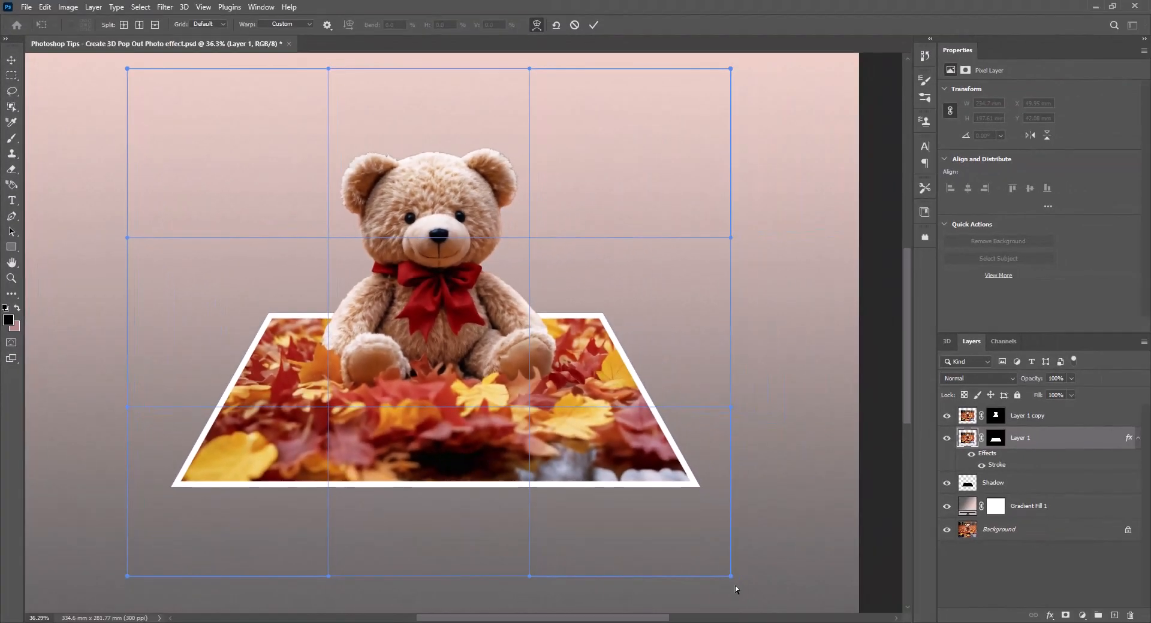
{"action": "left_click_drag", "start_coordinate": [730, 577], "coordinate": [742, 530]}
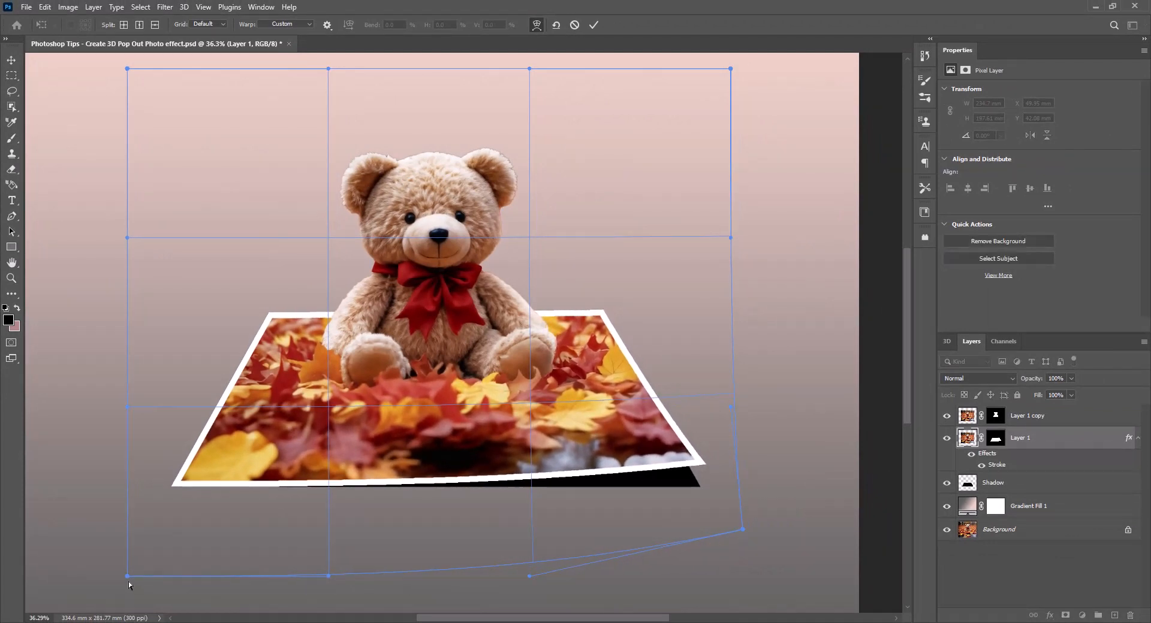
{"action": "left_click_drag", "start_coordinate": [125, 574], "coordinate": [119, 527]}
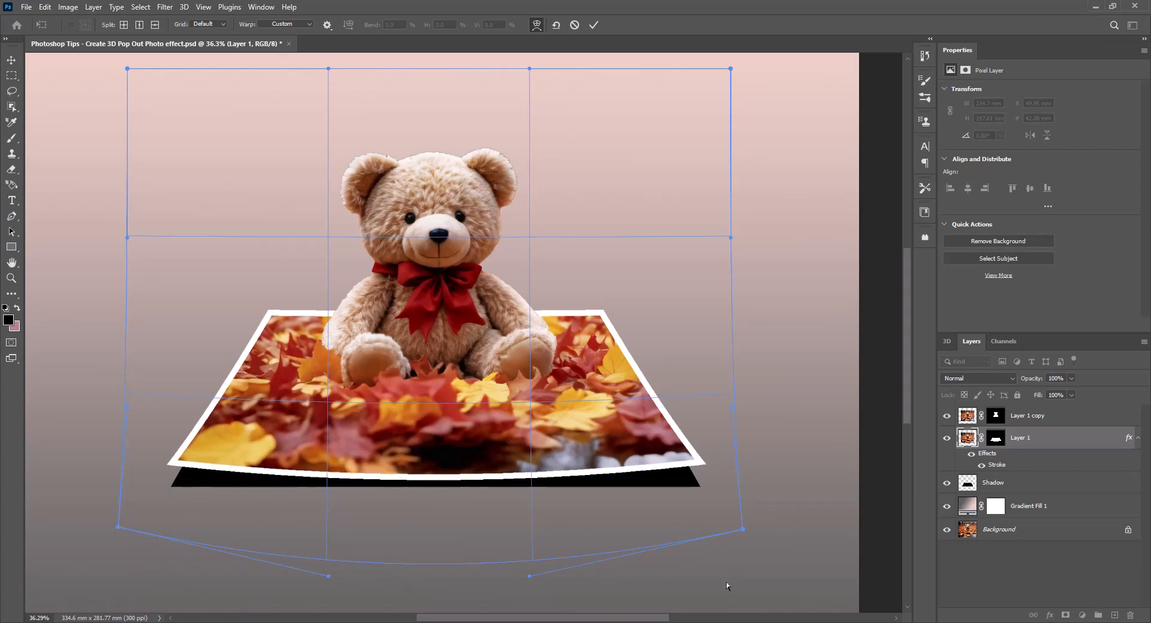
{"action": "left_click_drag", "start_coordinate": [742, 531], "coordinate": [741, 527]}
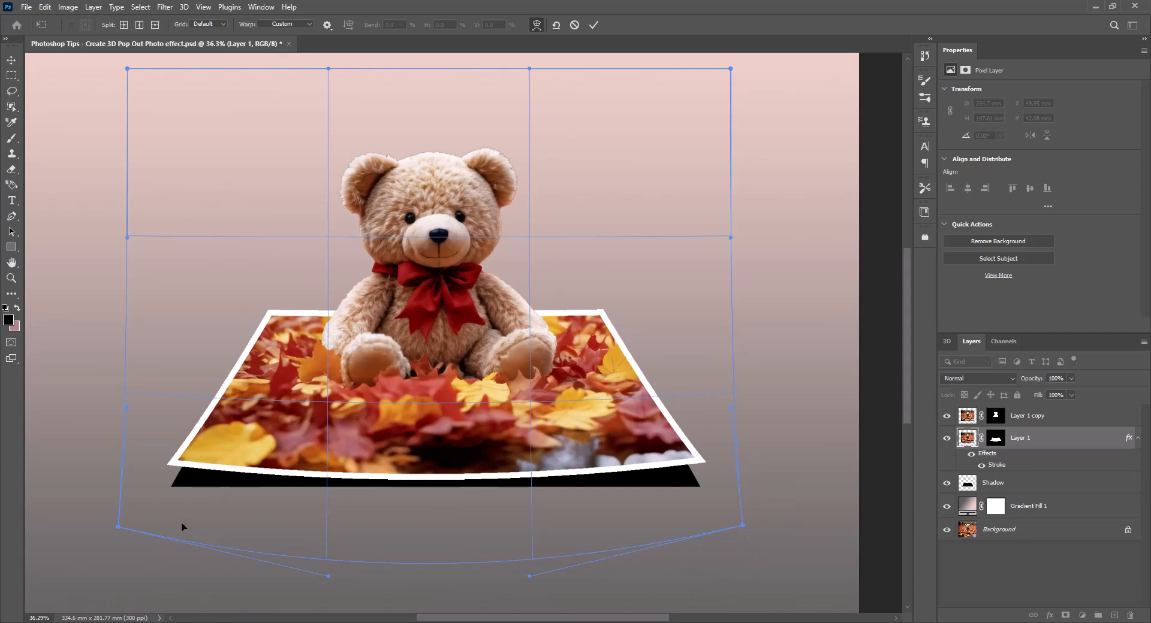
{"action": "left_click_drag", "start_coordinate": [118, 524], "coordinate": [118, 524]}
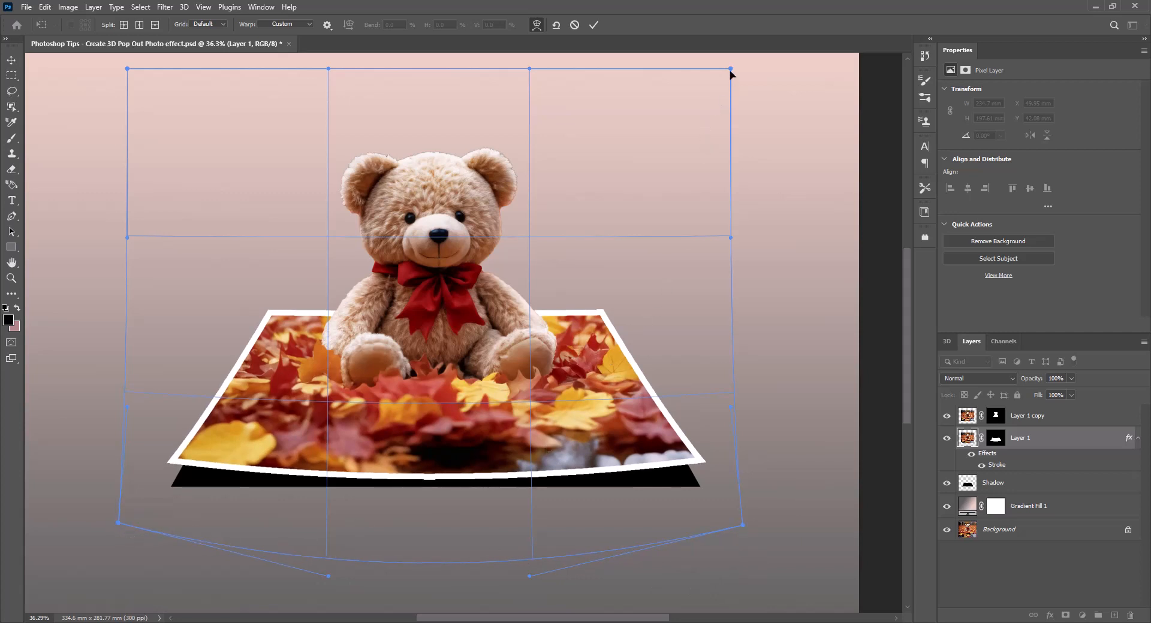
Step: Raise both upper corners of the warp to a matching height above the teddy bear and apply the warp
{"action": "mouse_move", "coordinate": [730, 70]}
{"action": "left_mouse_down"}
{"action": "mouse_move", "coordinate": [722, 80]}
{"action": "mouse_move", "coordinate": [719, 57]}
{"action": "left_mouse_up"}
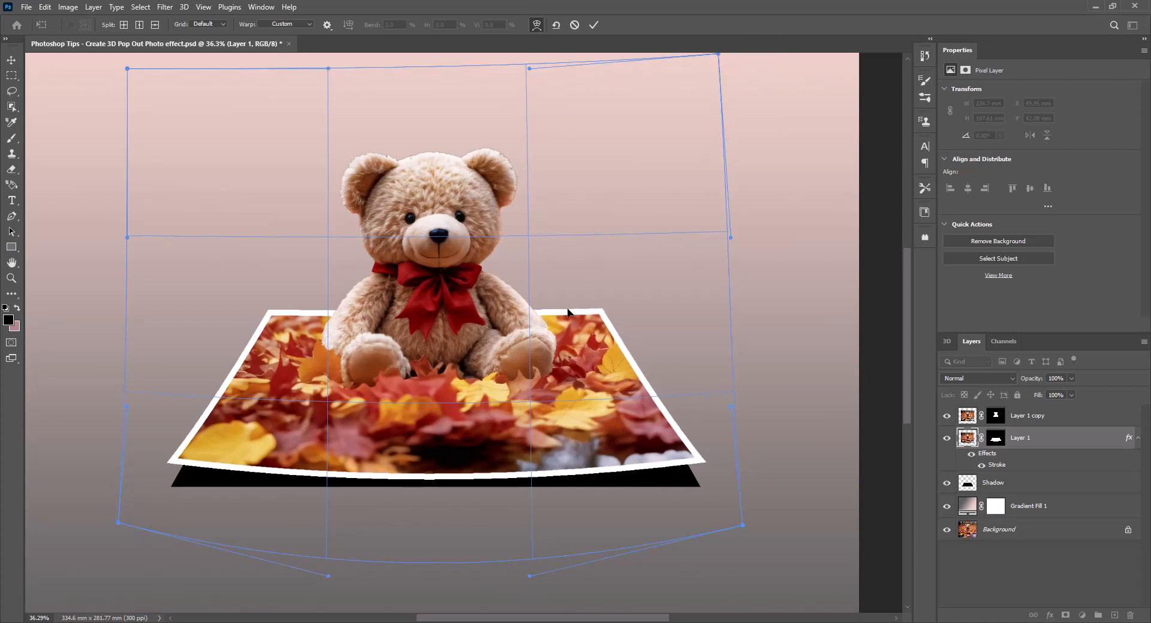
{"action": "scroll", "coordinate": [580, 354], "scroll_direction": "down", "scroll_amount": 2}
{"action": "key", "text": "alt+space"}
{"action": "left_click_drag", "start_coordinate": [597, 365], "coordinate": [601, 410]}
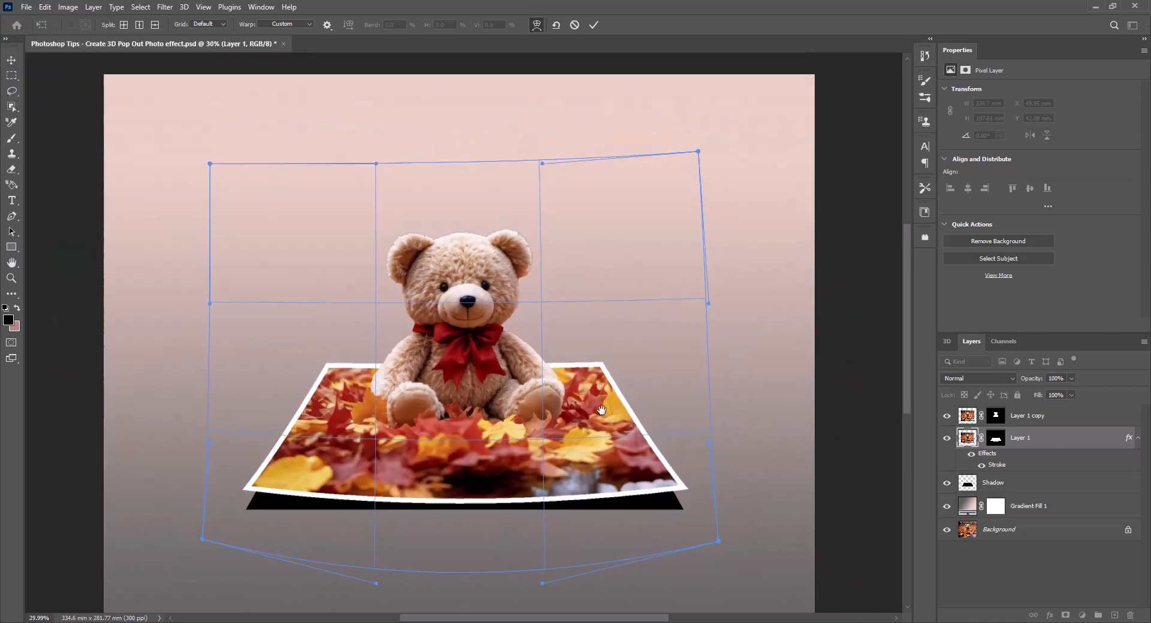
{"action": "left_click_drag", "start_coordinate": [215, 208], "coordinate": [214, 139]}
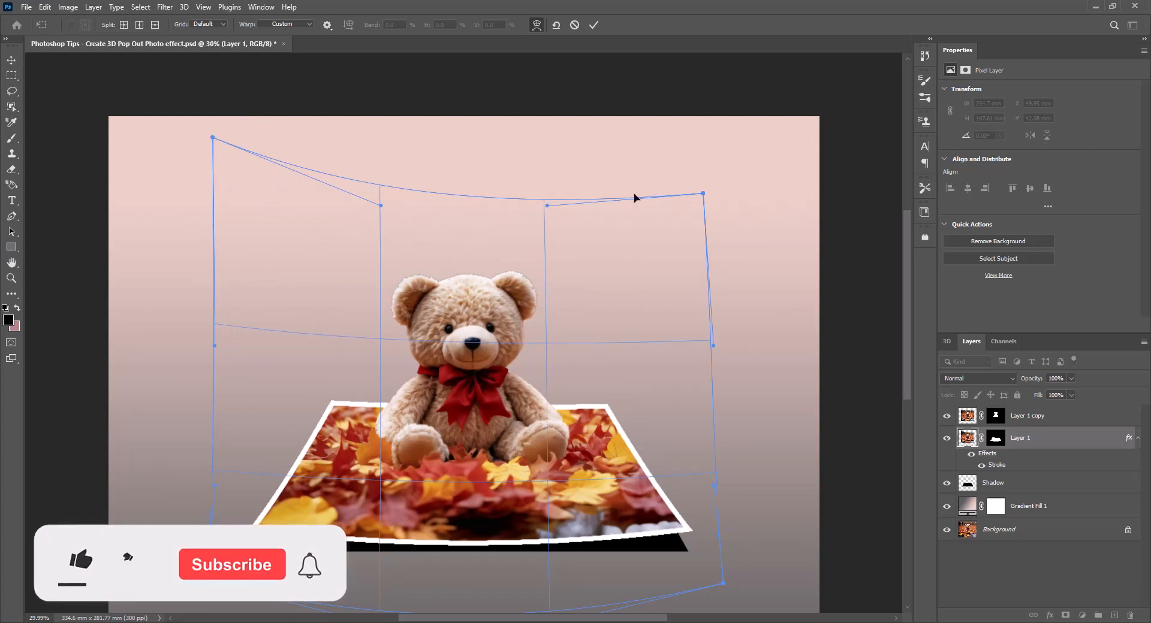
{"action": "left_click_drag", "start_coordinate": [704, 194], "coordinate": [708, 135]}
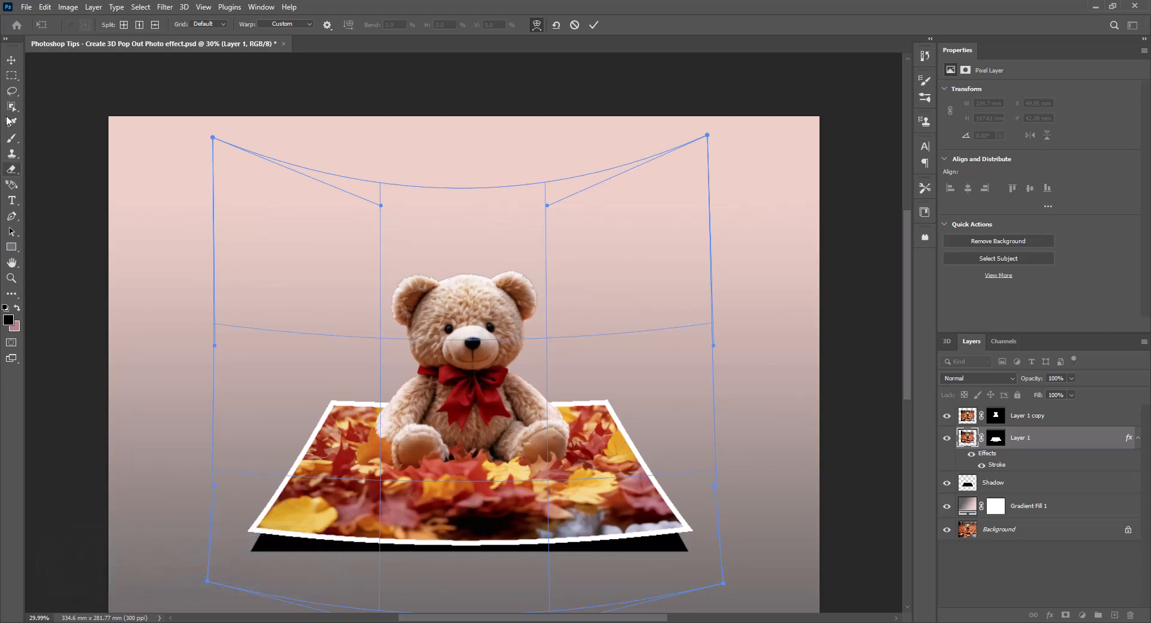
{"action": "left_click", "coordinate": [11, 61]}
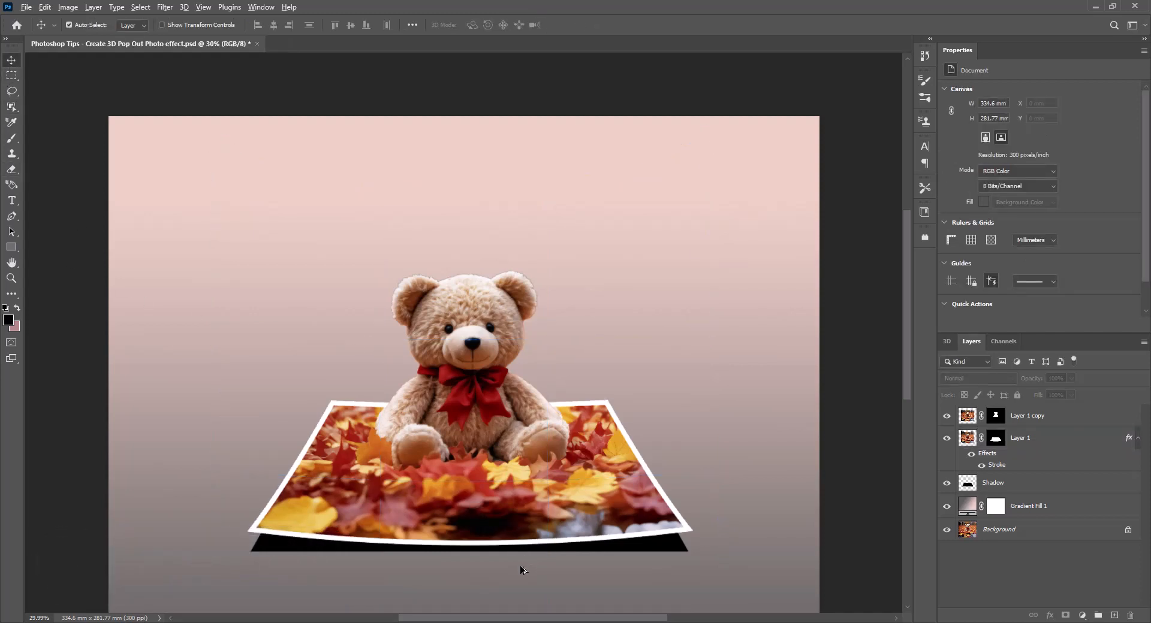
Step: Apply a Gaussian Blur with a radius of 31.8 pixels to the Shadow layer
{"action": "scroll", "coordinate": [523, 557], "scroll_direction": "up", "scroll_amount": 2}
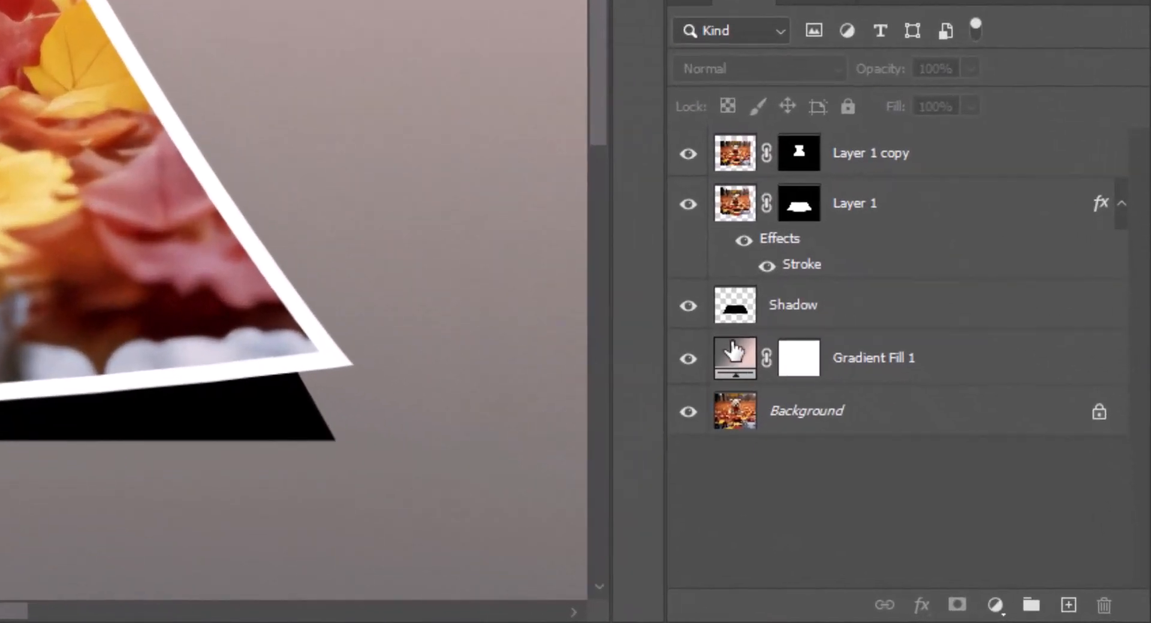
{"action": "left_click", "coordinate": [882, 334]}
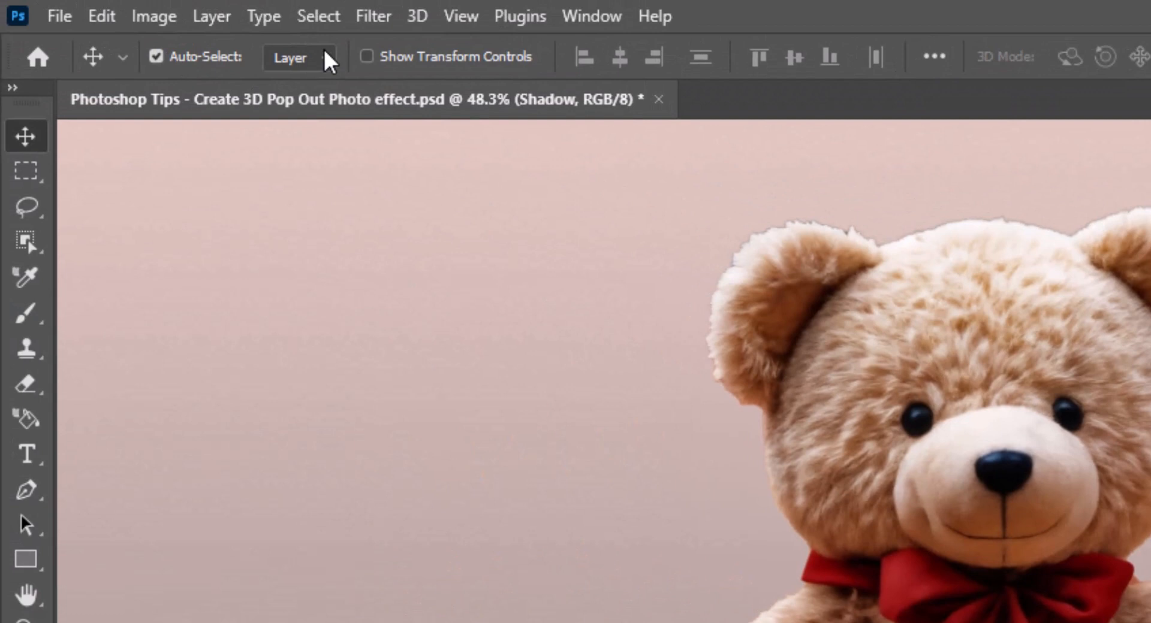
{"action": "left_click", "coordinate": [372, 18]}
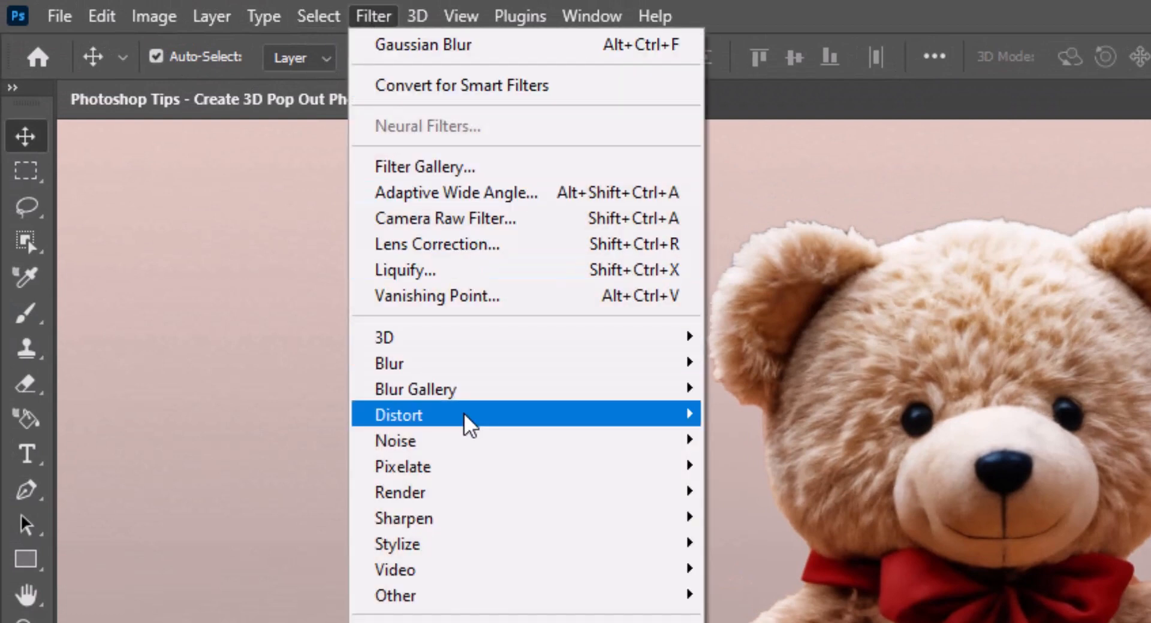
{"action": "mouse_move", "coordinate": [599, 366]}
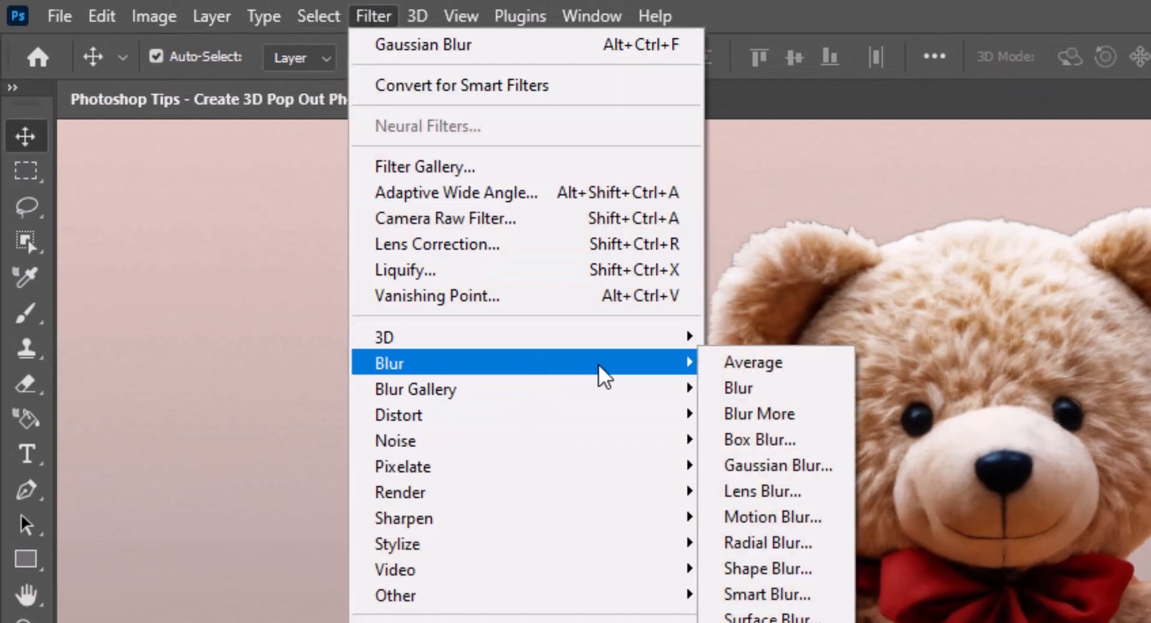
{"action": "left_click", "coordinate": [812, 464]}
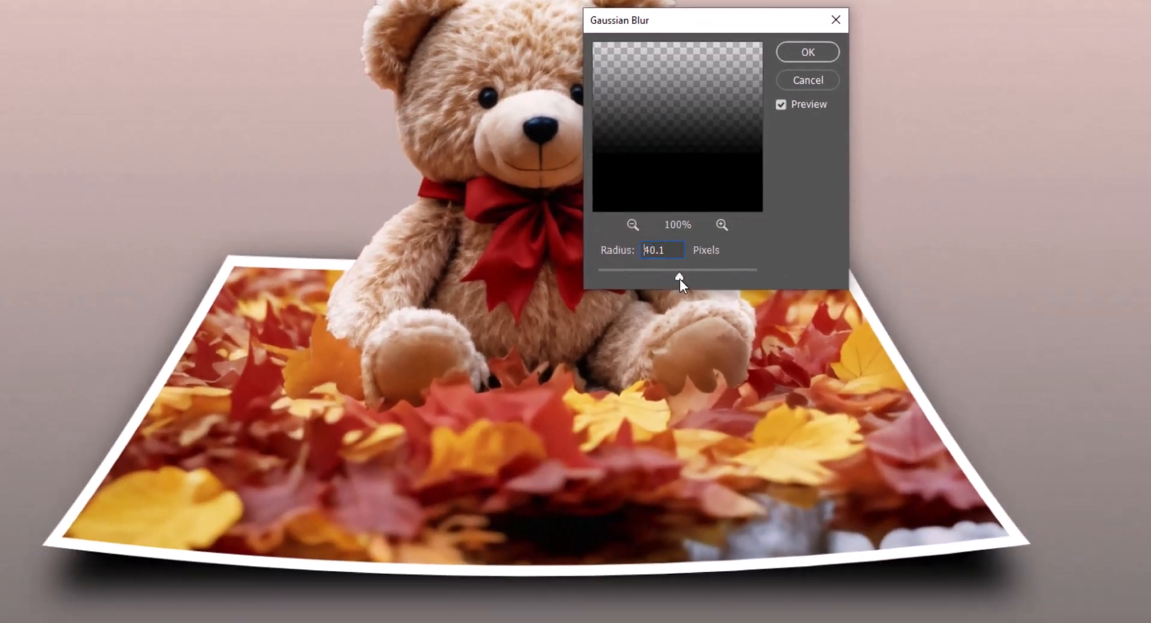
{"action": "left_click_drag", "start_coordinate": [680, 280], "coordinate": [681, 279]}
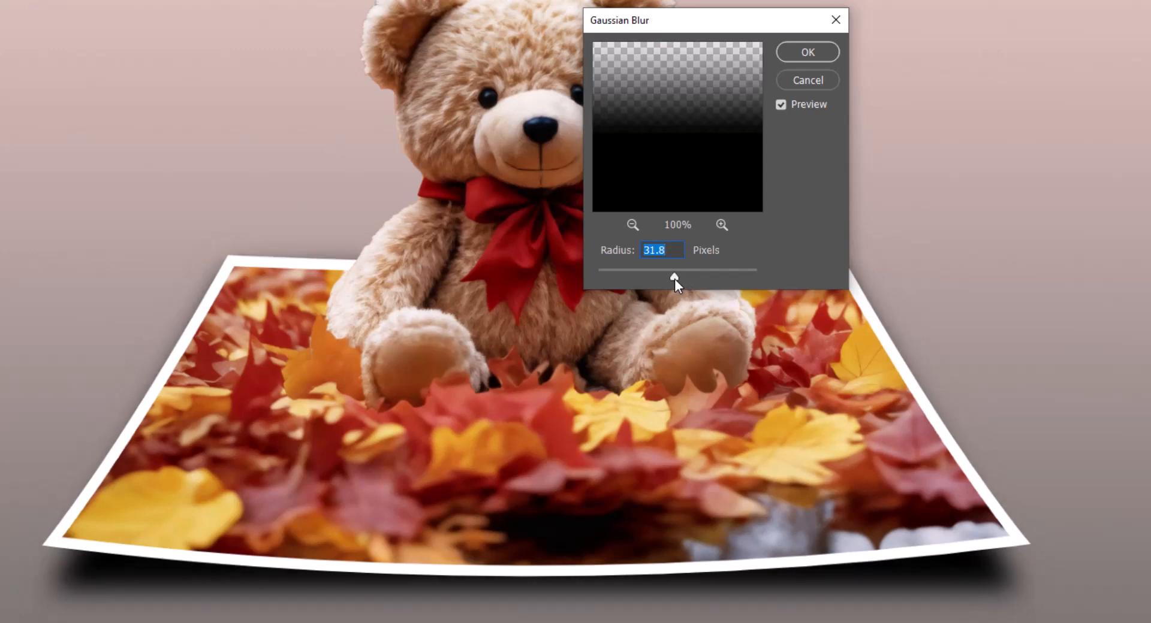
{"action": "left_click", "coordinate": [810, 55]}
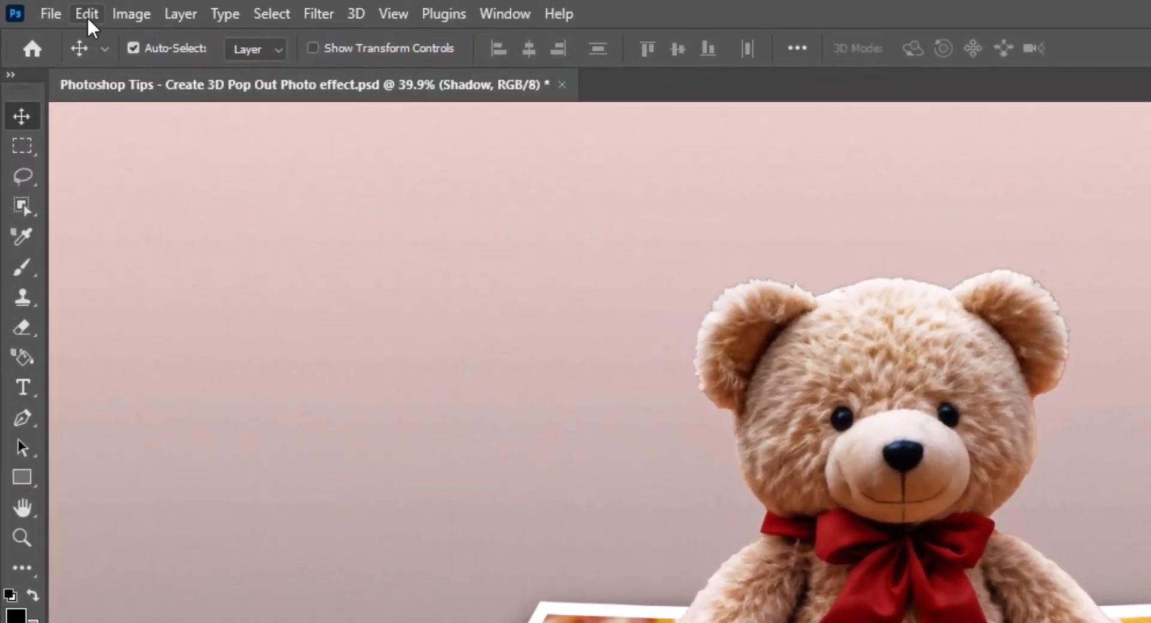
Step: Warp the Shadow layer by pulling both upper corners inward and down, and lower the upper edge's two handles to match
{"action": "left_click", "coordinate": [88, 17]}
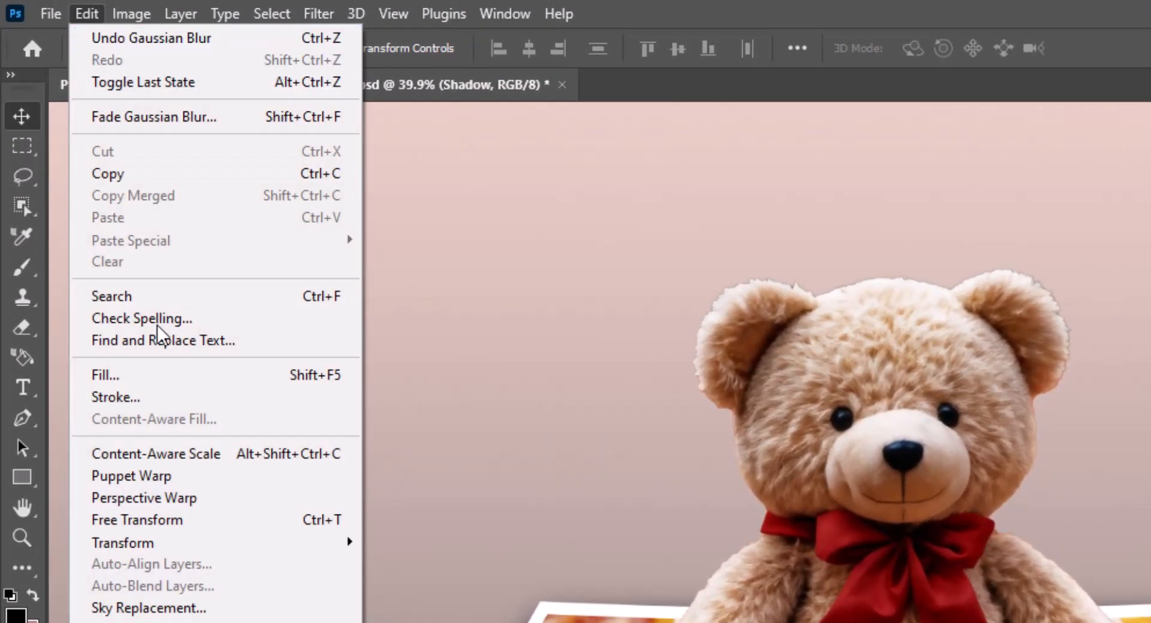
{"action": "mouse_move", "coordinate": [215, 542]}
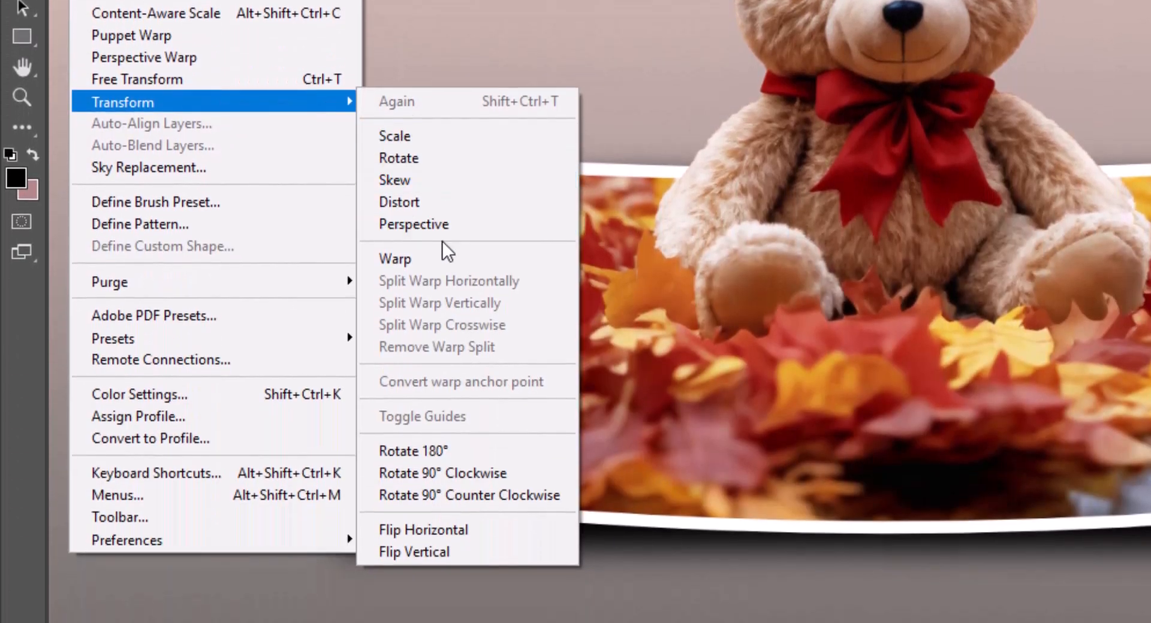
{"action": "left_click", "coordinate": [445, 258]}
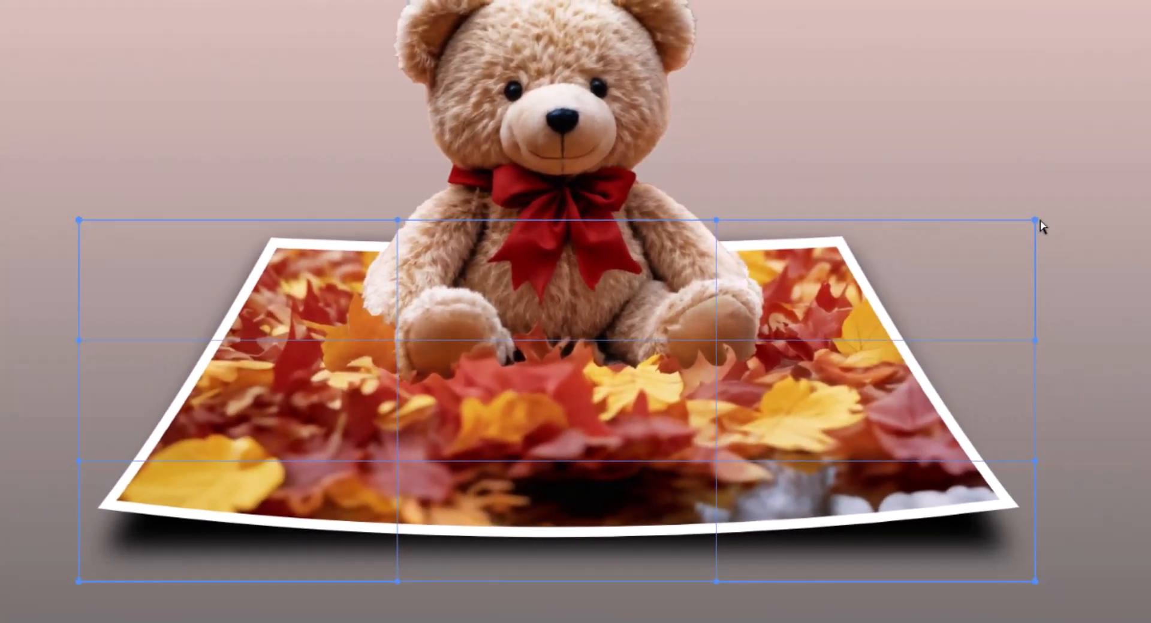
{"action": "left_click_drag", "start_coordinate": [1036, 221], "coordinate": [972, 247]}
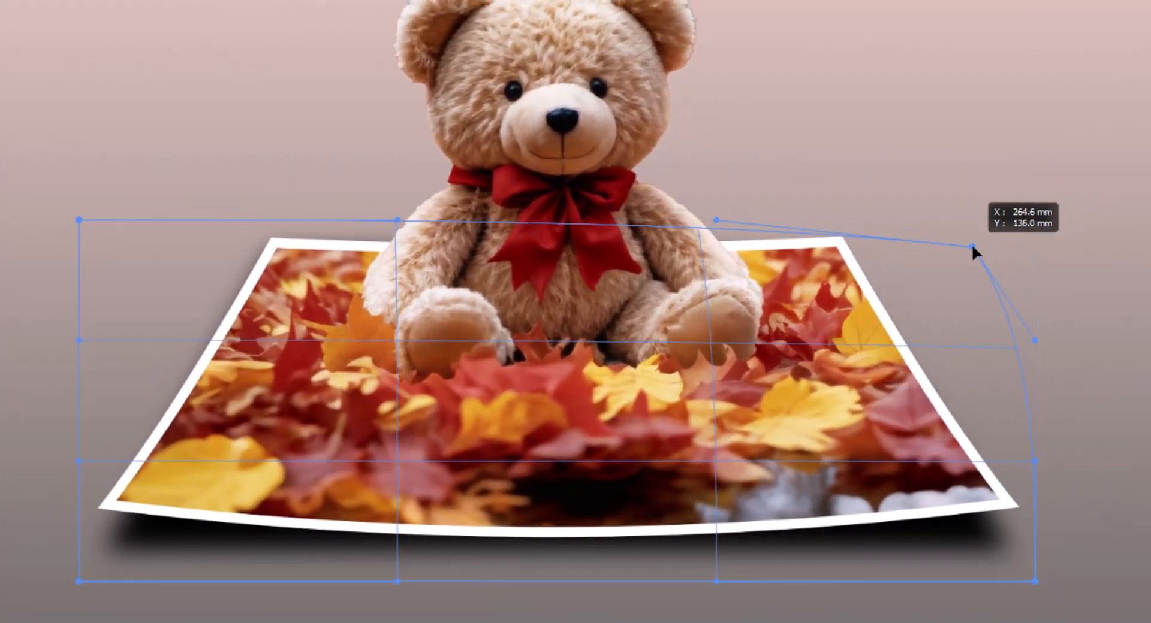
{"action": "left_click_drag", "start_coordinate": [78, 220], "coordinate": [163, 246]}
{"action": "left_click_drag", "start_coordinate": [397, 221], "coordinate": [396, 251]}
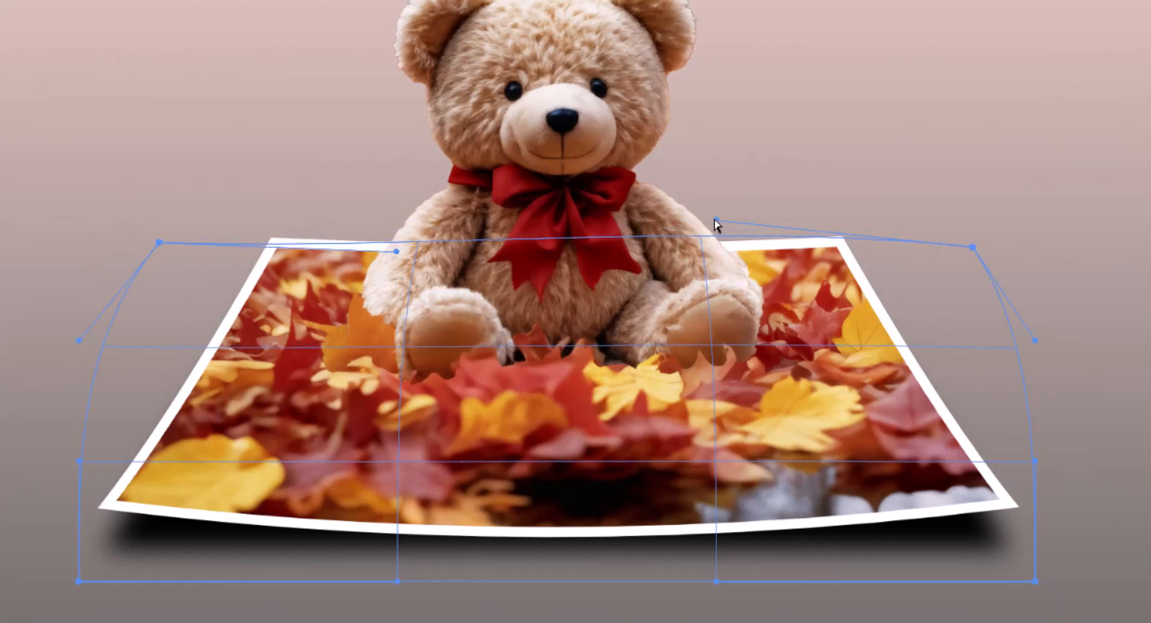
{"action": "left_click_drag", "start_coordinate": [715, 220], "coordinate": [712, 250]}
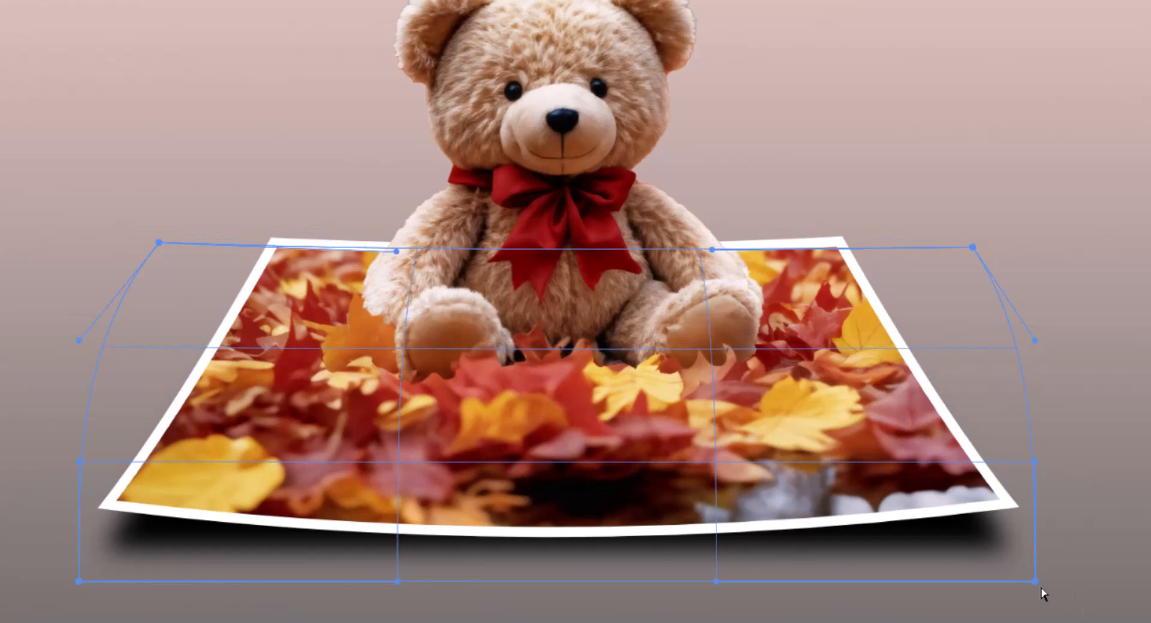
Step: Move the shadow warp's lower corners slightly outward and up, raise the lower edge's two handles, and apply the warp
{"action": "left_click_drag", "start_coordinate": [1036, 582], "coordinate": [1049, 583]}
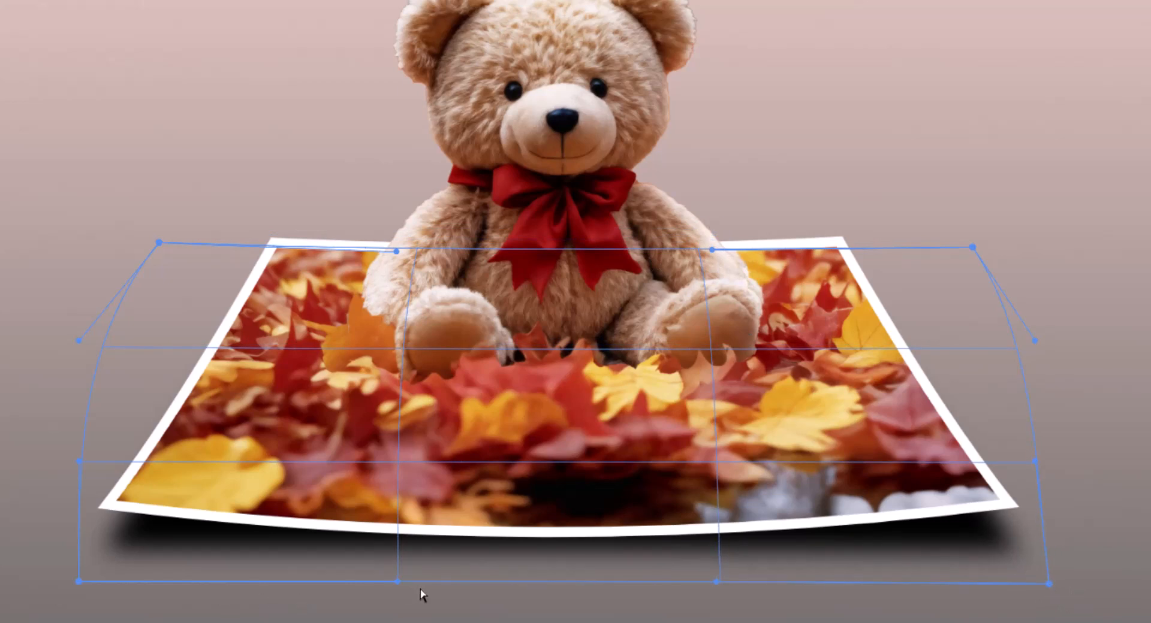
{"action": "left_click_drag", "start_coordinate": [79, 581], "coordinate": [73, 576]}
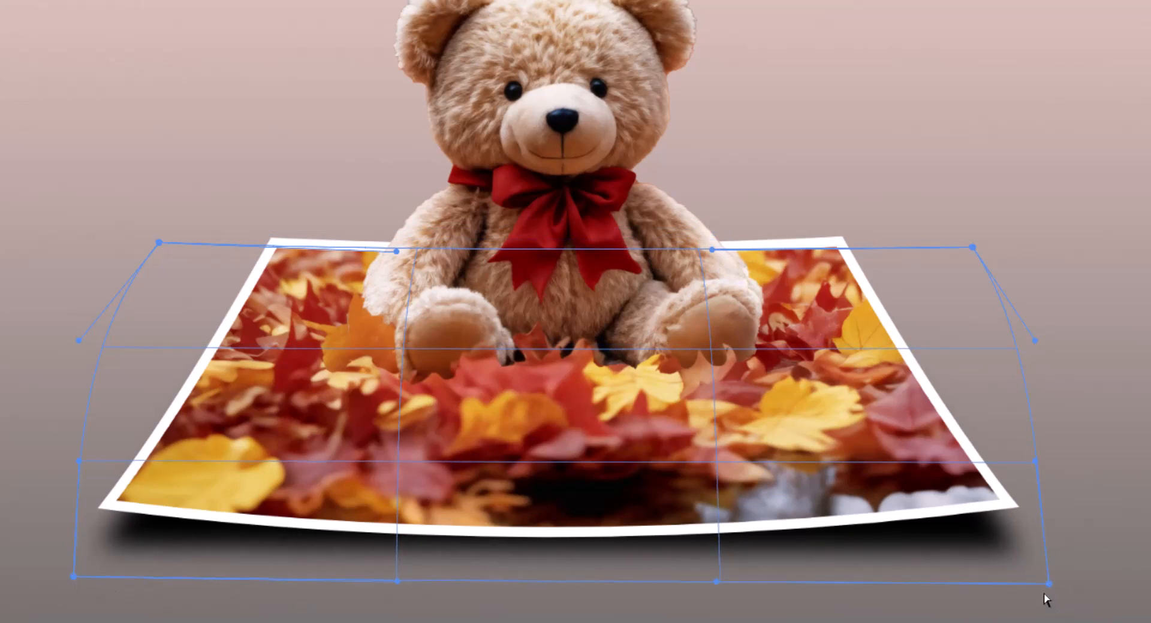
{"action": "left_click_drag", "start_coordinate": [1048, 584], "coordinate": [1043, 574]}
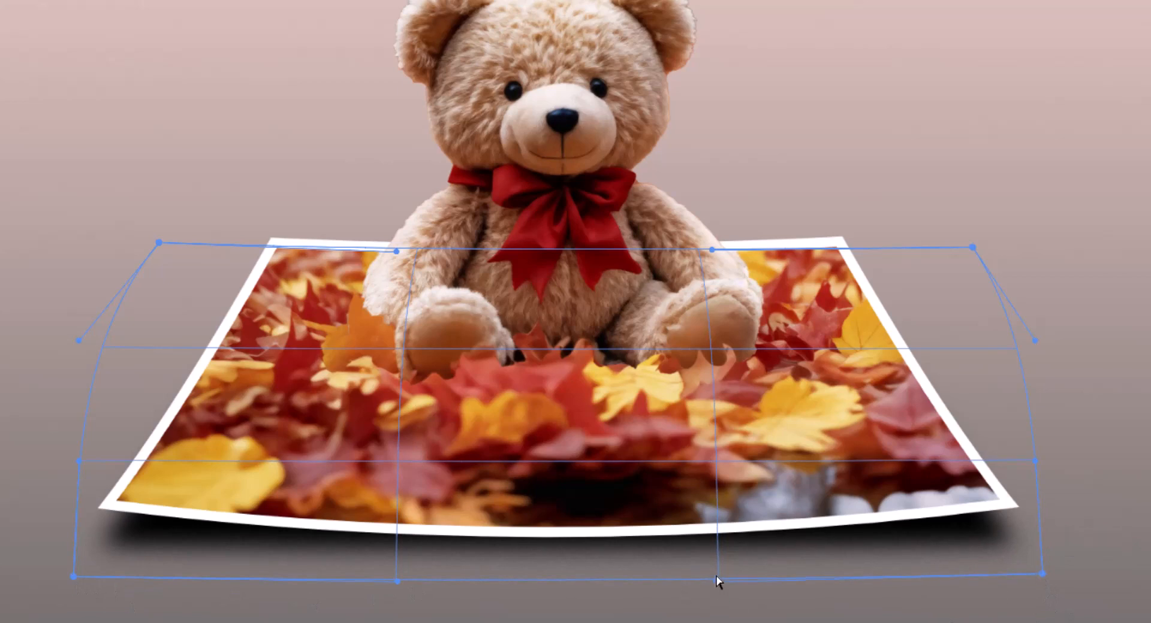
{"action": "left_click_drag", "start_coordinate": [717, 580], "coordinate": [718, 568]}
{"action": "left_click_drag", "start_coordinate": [399, 582], "coordinate": [401, 563]}
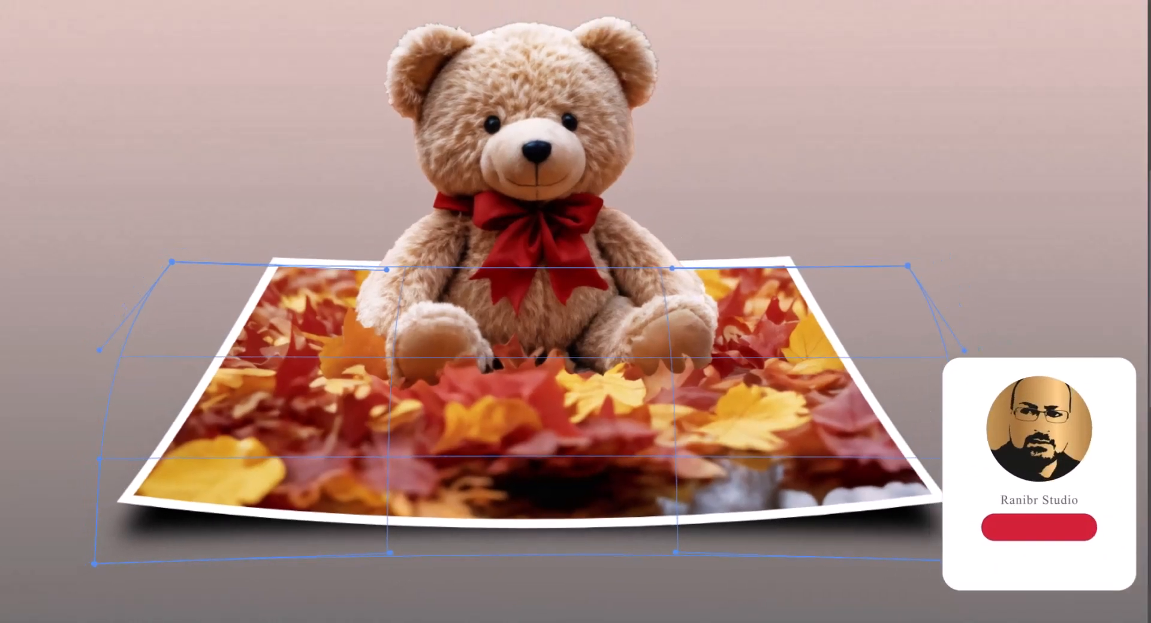
{"action": "key", "text": "Return"}
Step: Reduce the Shadow layer's opacity to 86%
{"action": "scroll", "coordinate": [523, 436], "scroll_direction": "down", "scroll_amount": 2}
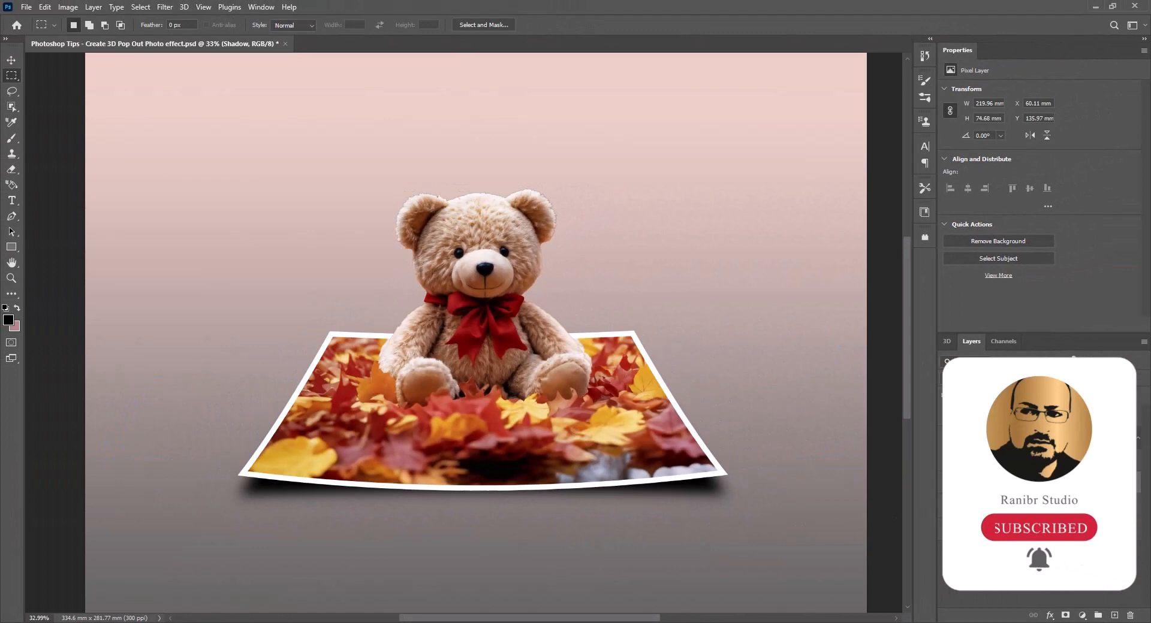
{"action": "left_click", "coordinate": [1071, 379]}
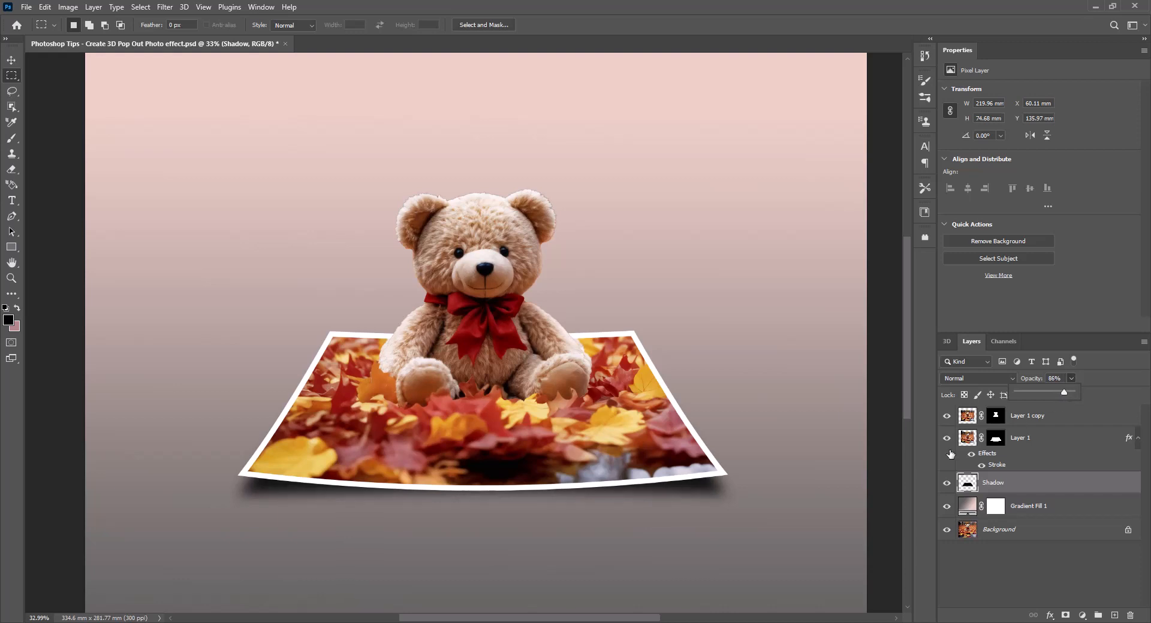
{"action": "left_click", "coordinate": [815, 455]}
{"action": "scroll", "coordinate": [617, 441], "scroll_direction": "up", "scroll_amount": 1}
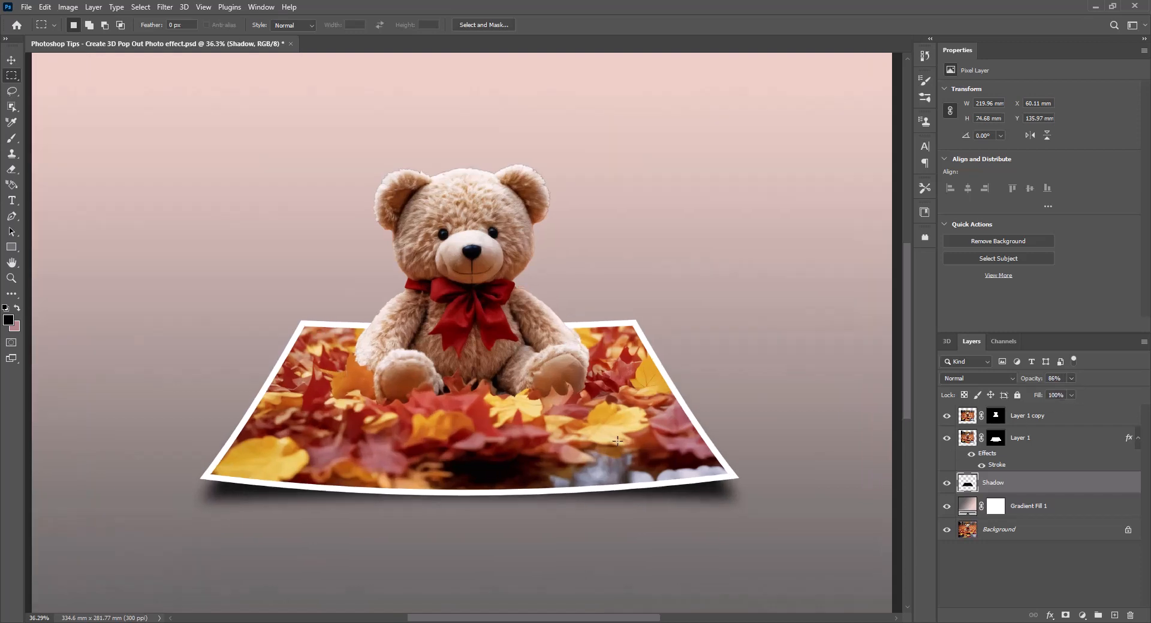